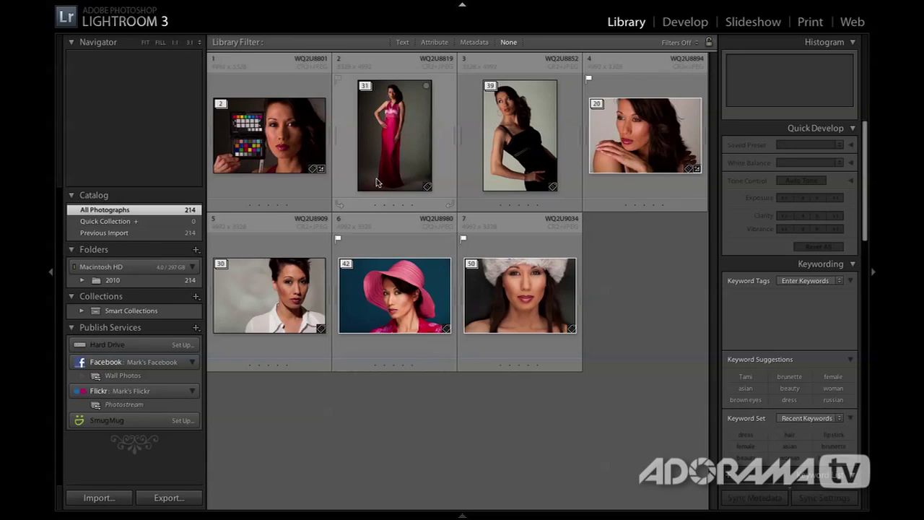
Select the white-hat portrait, clear the selection, and set the library filter back to None
{"action": "left_click", "coordinate": [483, 281]}
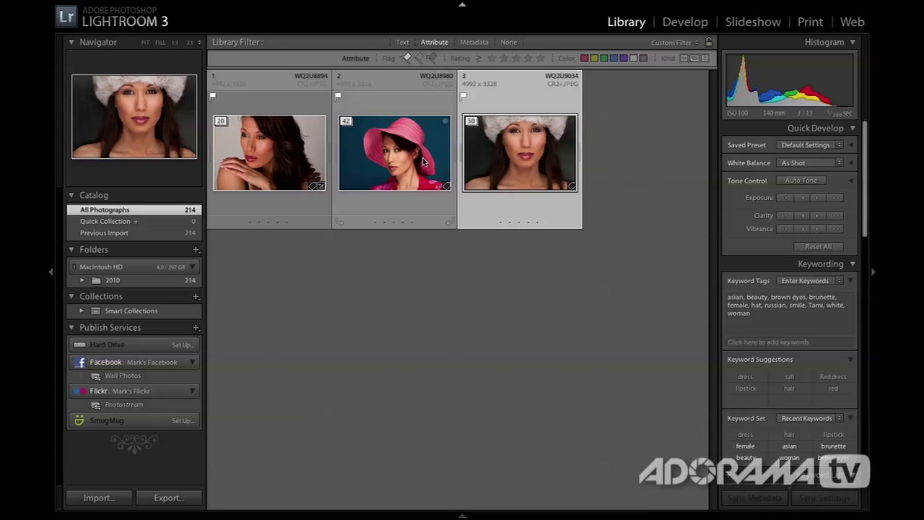
{"action": "left_click", "coordinate": [499, 261]}
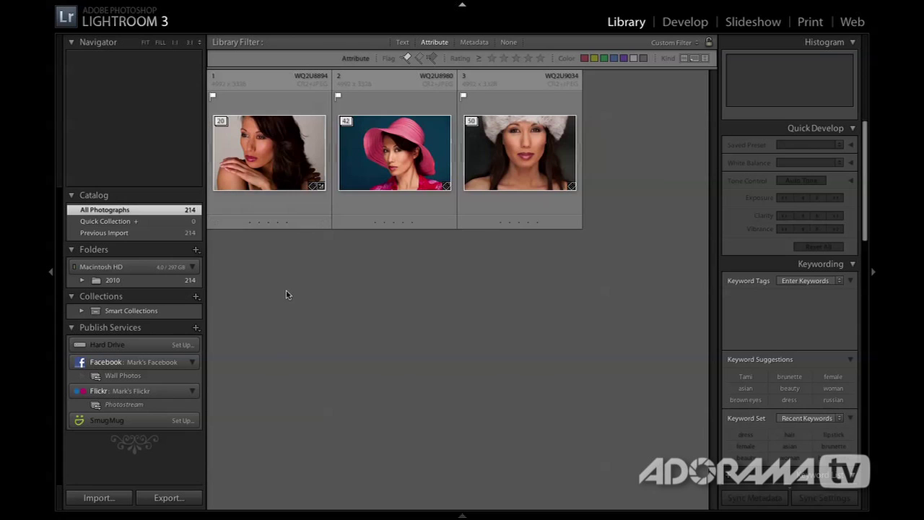
{"action": "left_click", "coordinate": [509, 42]}
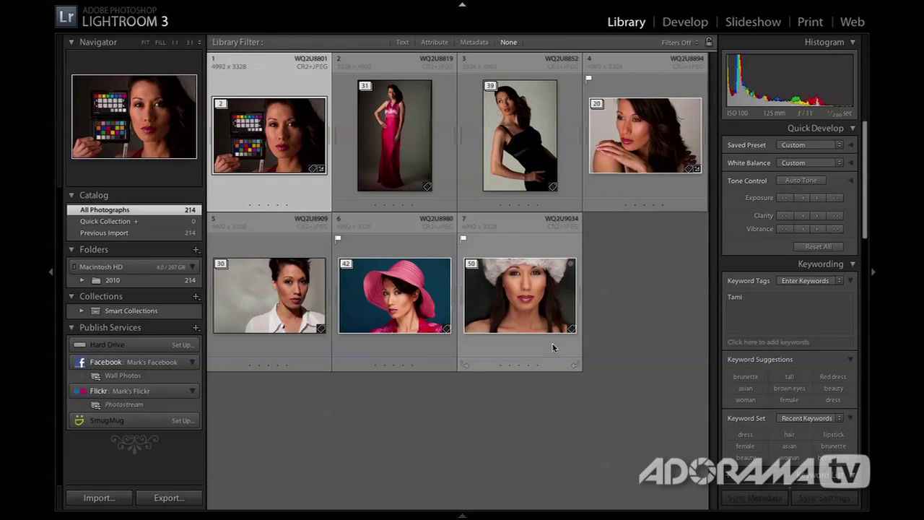
Expand the white-shirt portrait's 30-photo stack with S and open its first photo in Develop
{"action": "left_click", "coordinate": [274, 279]}
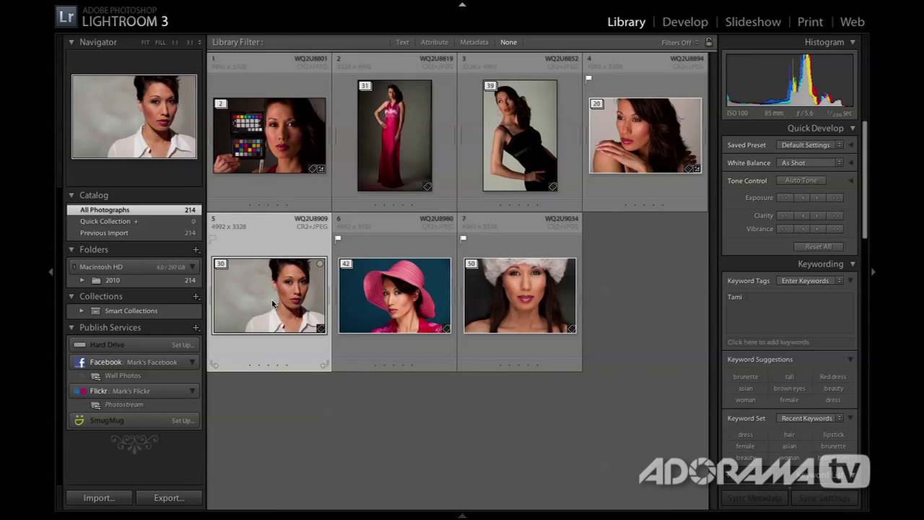
{"action": "key", "text": "s"}
{"action": "scroll", "coordinate": [278, 239], "scroll_direction": "down", "scroll_amount": 3}
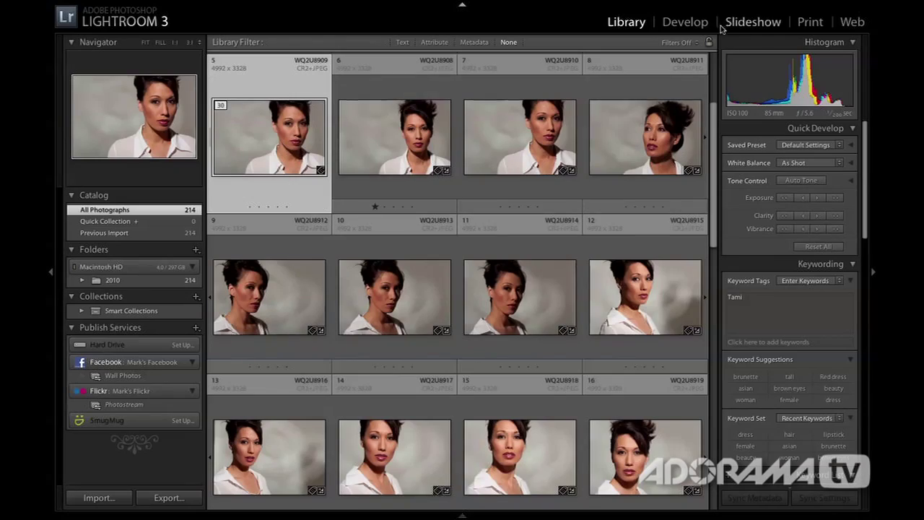
{"action": "left_click", "coordinate": [685, 22]}
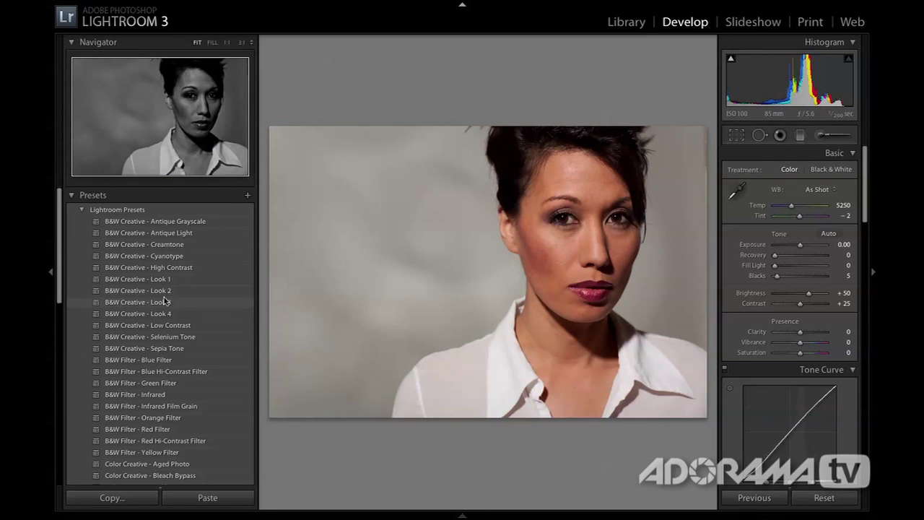
Apply the B&W Creative - Creamtone preset and raise Saturation to -66
{"action": "left_click", "coordinate": [171, 246]}
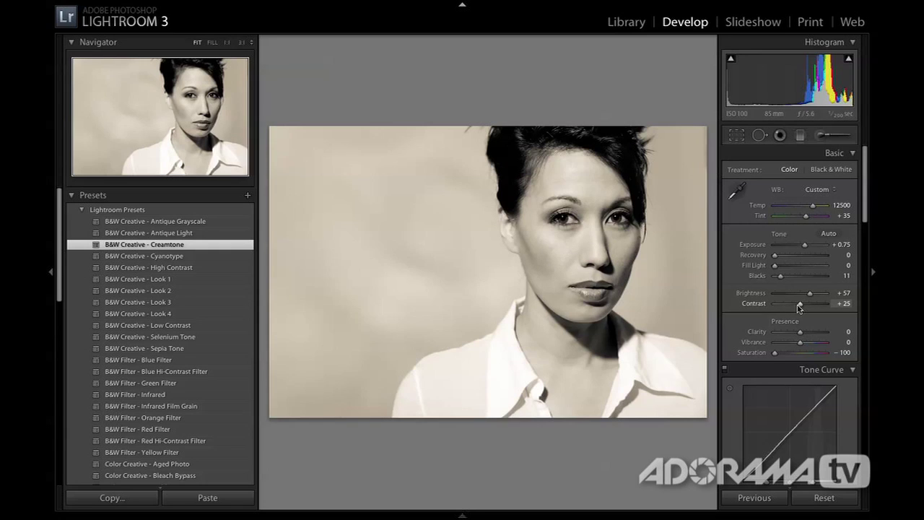
{"action": "left_click_drag", "start_coordinate": [775, 354], "coordinate": [784, 356]}
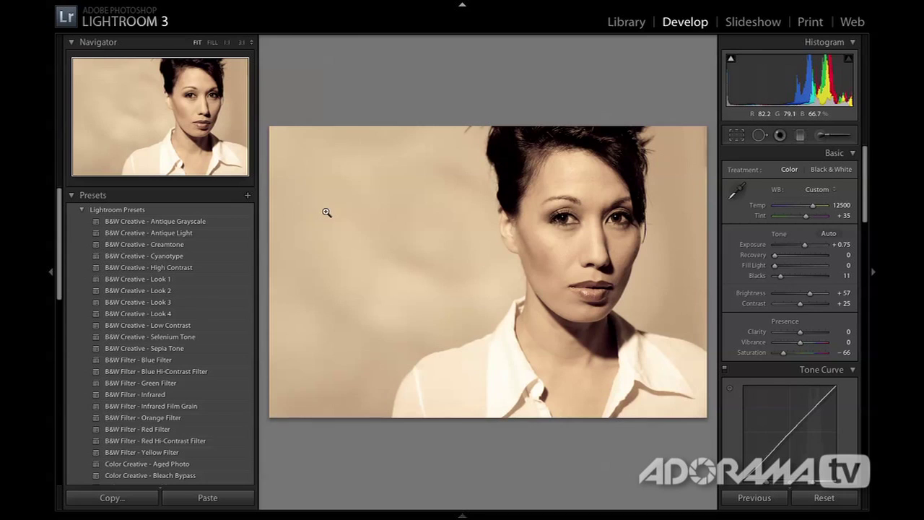
{"action": "left_click", "coordinate": [627, 28]}
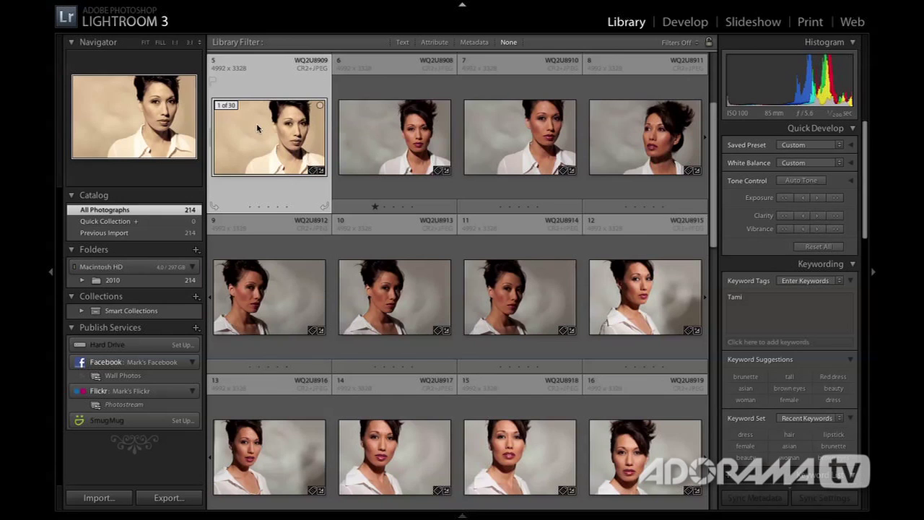
Sync the first portrait's sepia settings across all 30 stack photos, then reselect only photo 5
{"action": "scroll", "coordinate": [257, 144], "scroll_direction": "down", "scroll_amount": 10}
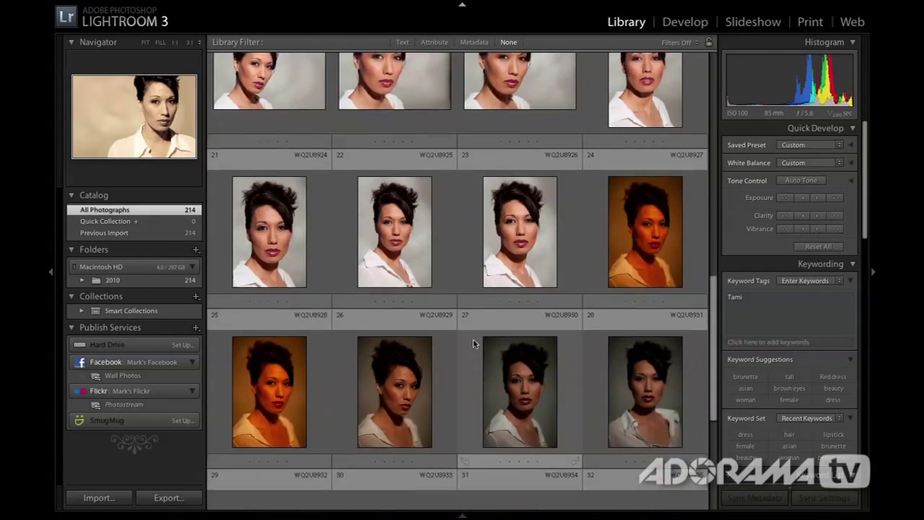
{"action": "scroll", "coordinate": [474, 343], "scroll_direction": "down", "scroll_amount": 5}
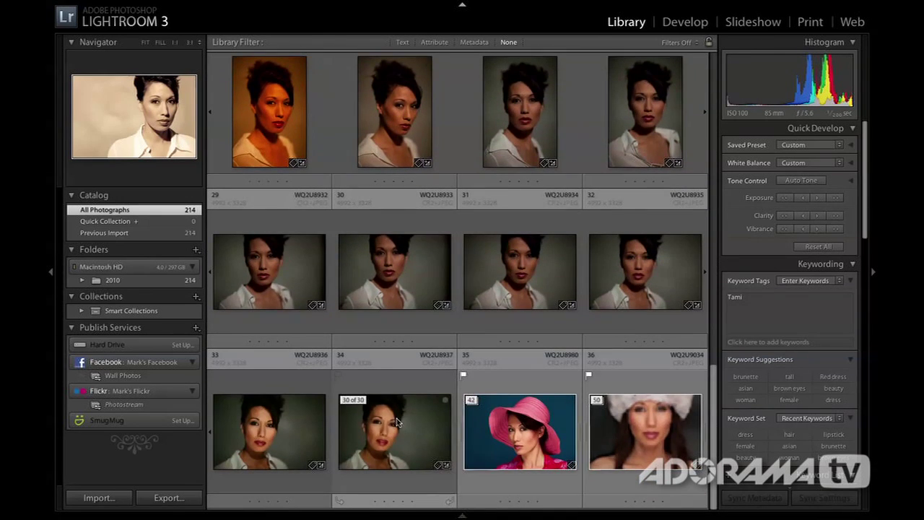
{"action": "left_click", "coordinate": [396, 423], "text": "shift"}
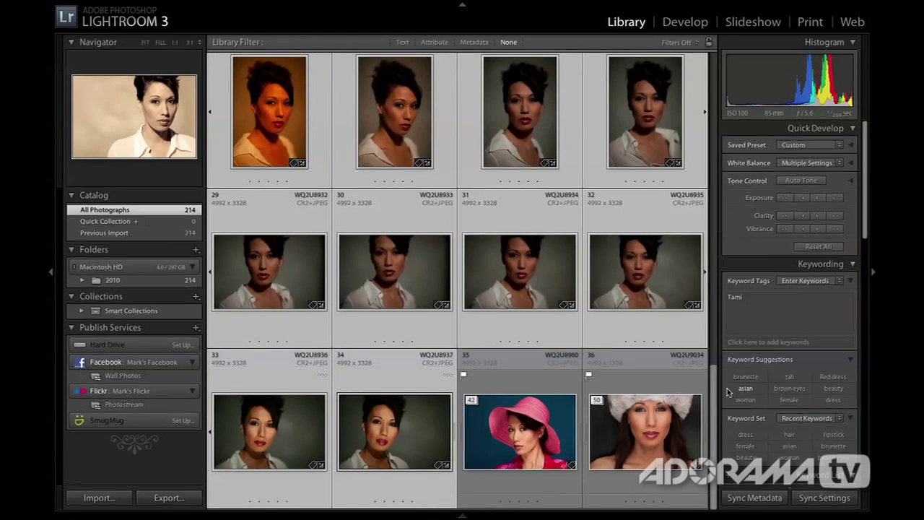
{"action": "left_click", "coordinate": [817, 498]}
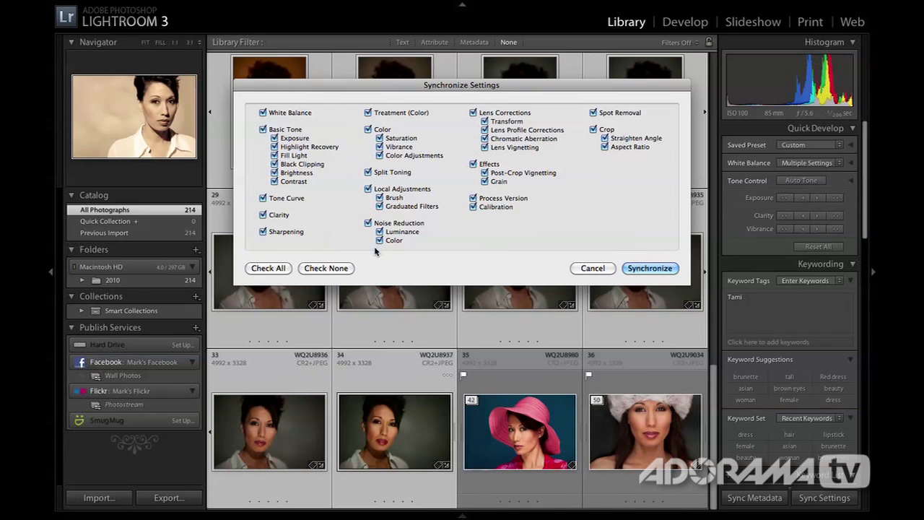
{"action": "left_click", "coordinate": [632, 269]}
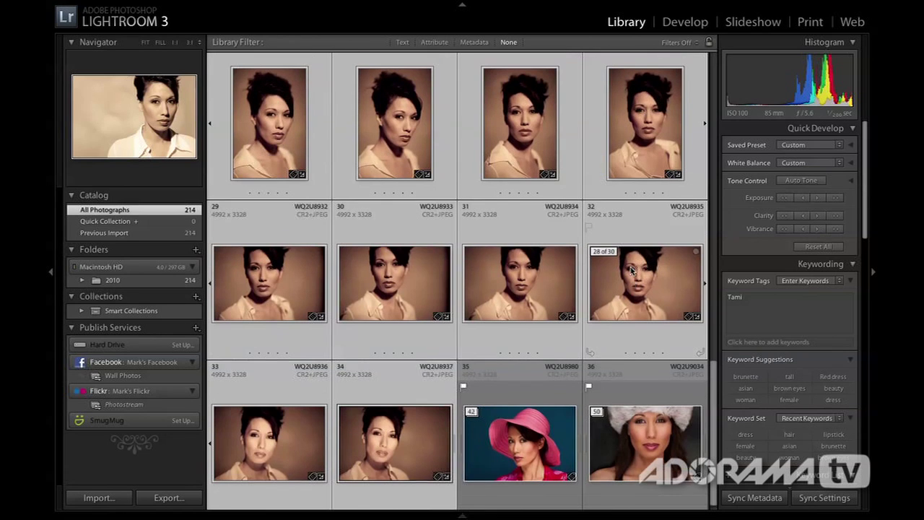
{"action": "scroll", "coordinate": [631, 269], "scroll_direction": "up", "scroll_amount": 5}
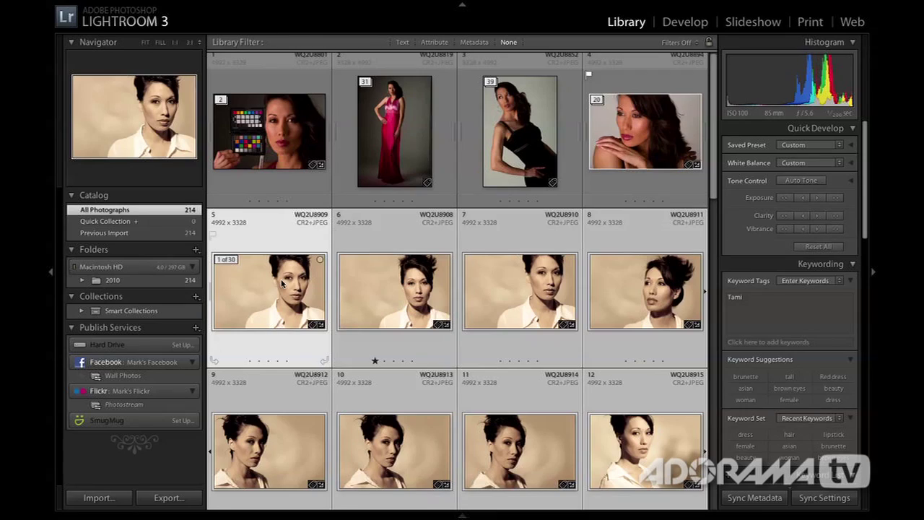
{"action": "left_click", "coordinate": [303, 342]}
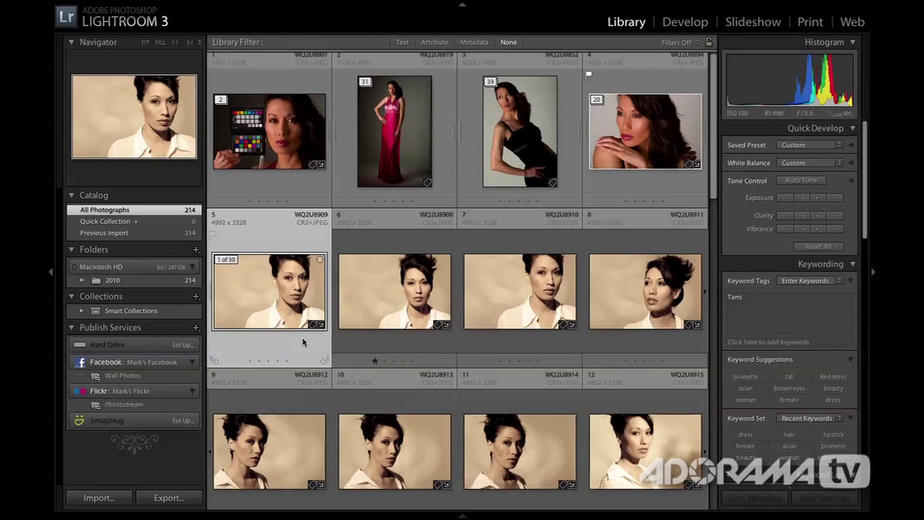
Crop the first portrait to a thin panoramic strip across her eyes and return to the grid
{"action": "double_click", "coordinate": [296, 294]}
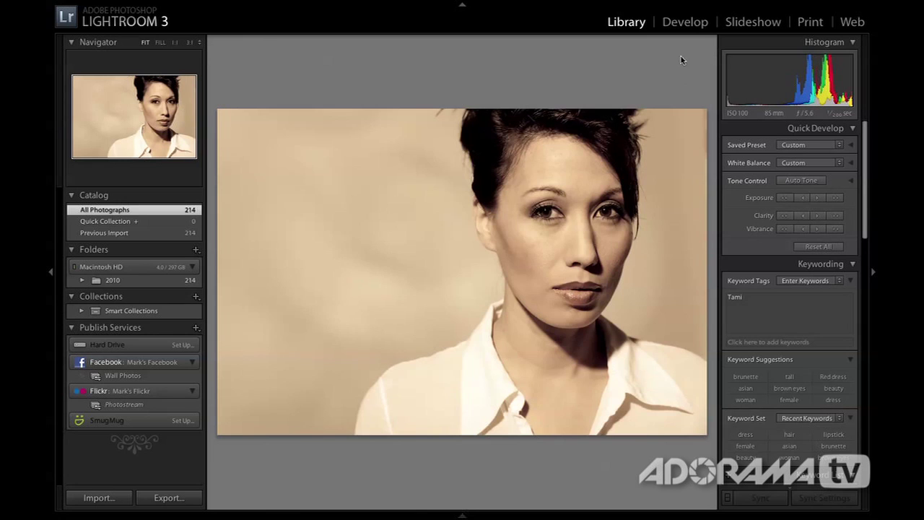
{"action": "left_click", "coordinate": [682, 22]}
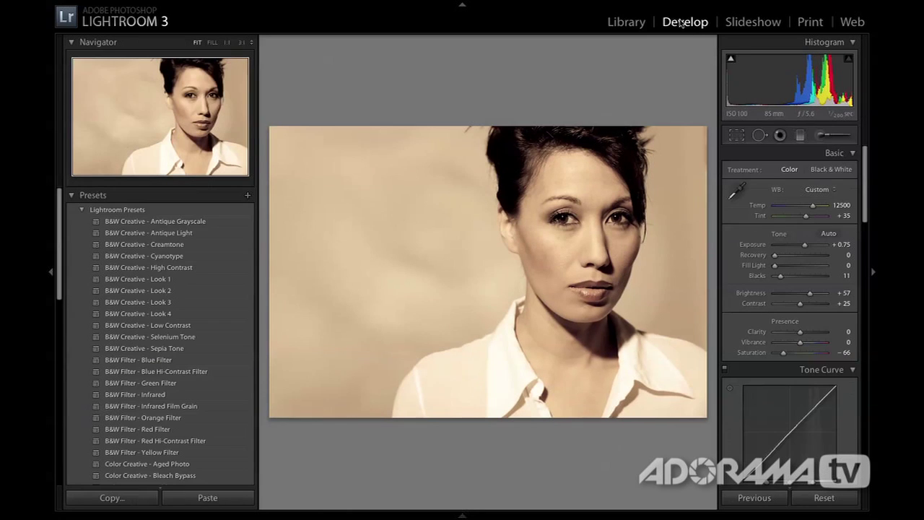
{"action": "left_click", "coordinate": [746, 135]}
{"action": "left_click_drag", "start_coordinate": [708, 416], "coordinate": [649, 335]}
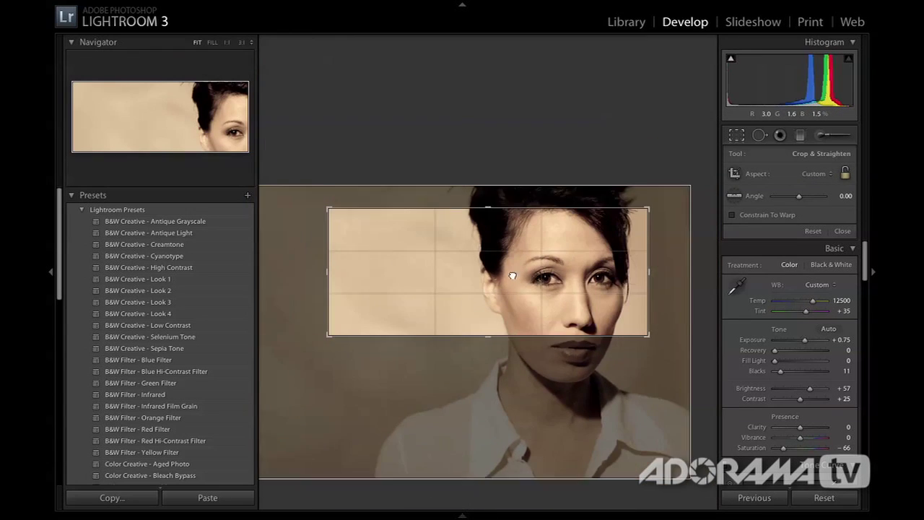
{"action": "left_click_drag", "start_coordinate": [513, 276], "coordinate": [487, 277]}
{"action": "left_click_drag", "start_coordinate": [491, 332], "coordinate": [512, 272]}
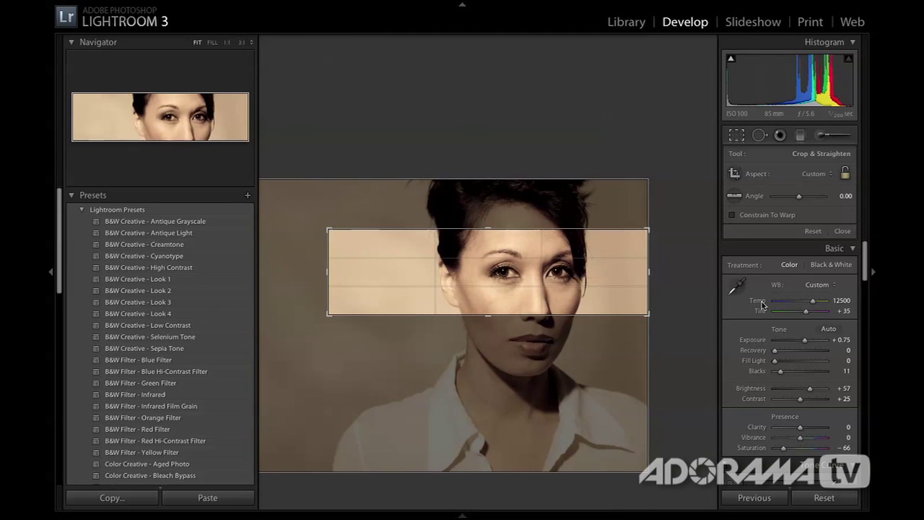
{"action": "key", "text": "r"}
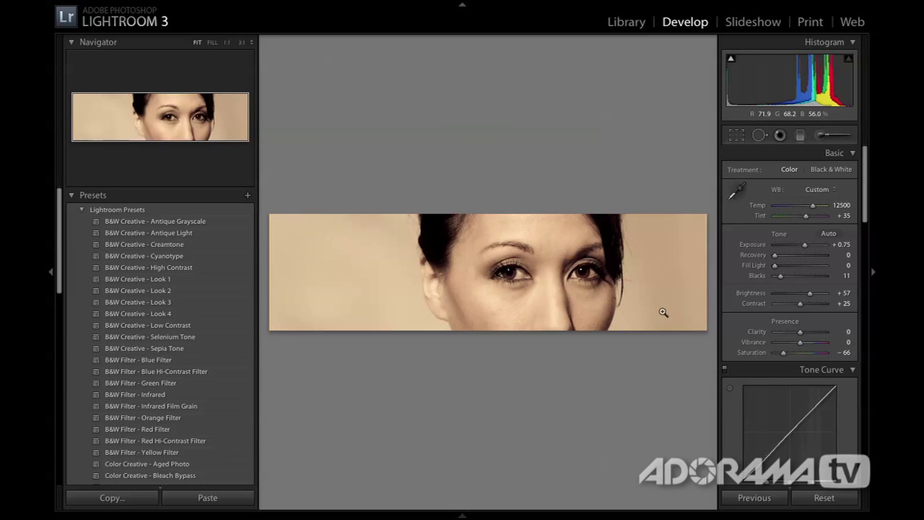
{"action": "key", "text": "g"}
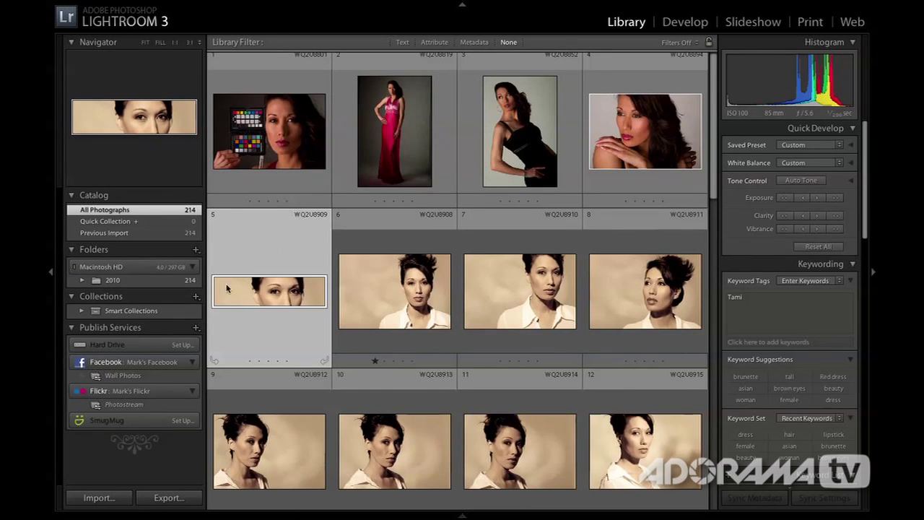
{"action": "scroll", "coordinate": [380, 281], "scroll_direction": "down", "scroll_amount": 15}
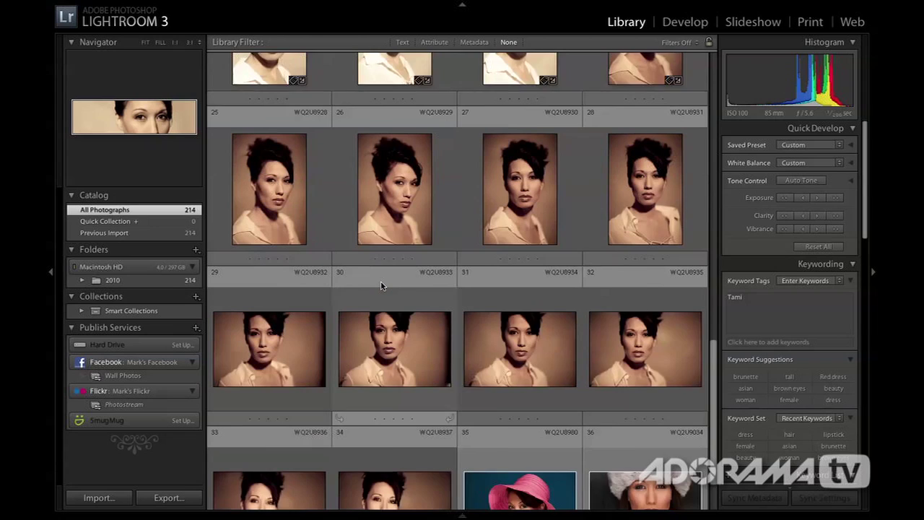
{"action": "key", "text": "ctrl+a"}
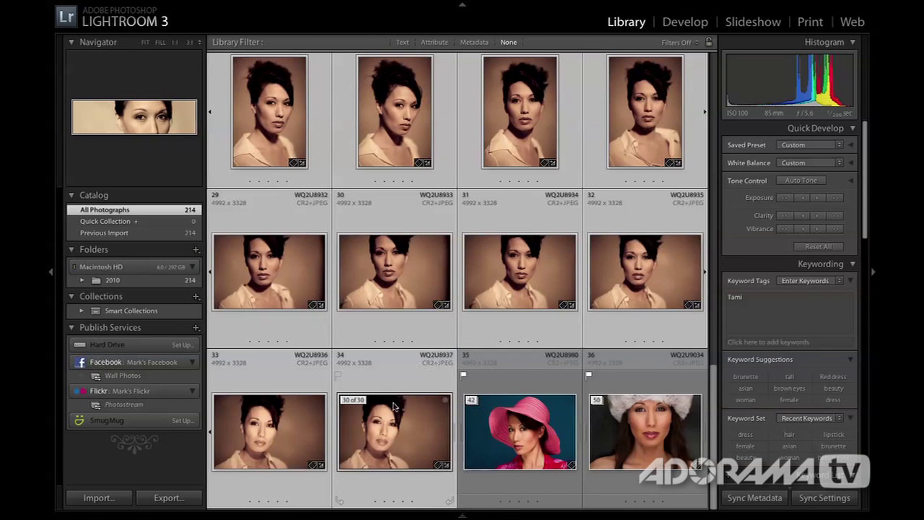
{"action": "left_click", "coordinate": [825, 498]}
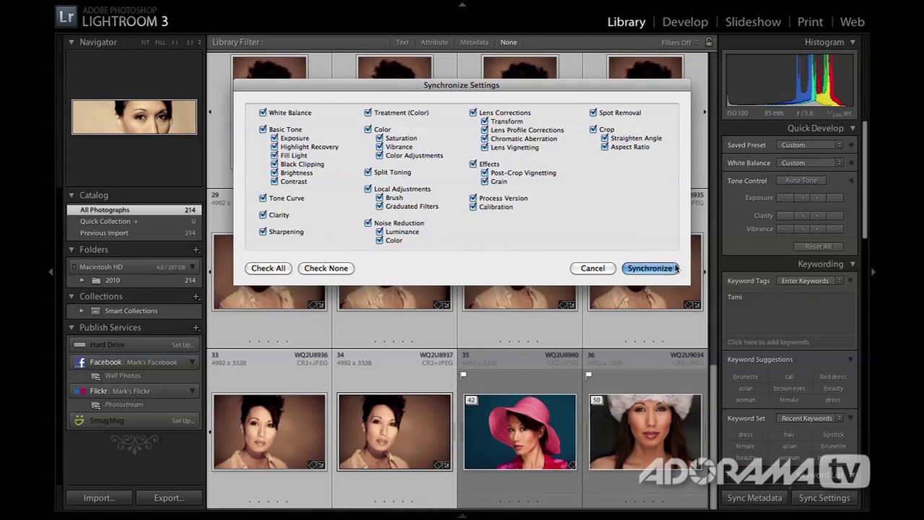
{"action": "left_click", "coordinate": [650, 268]}
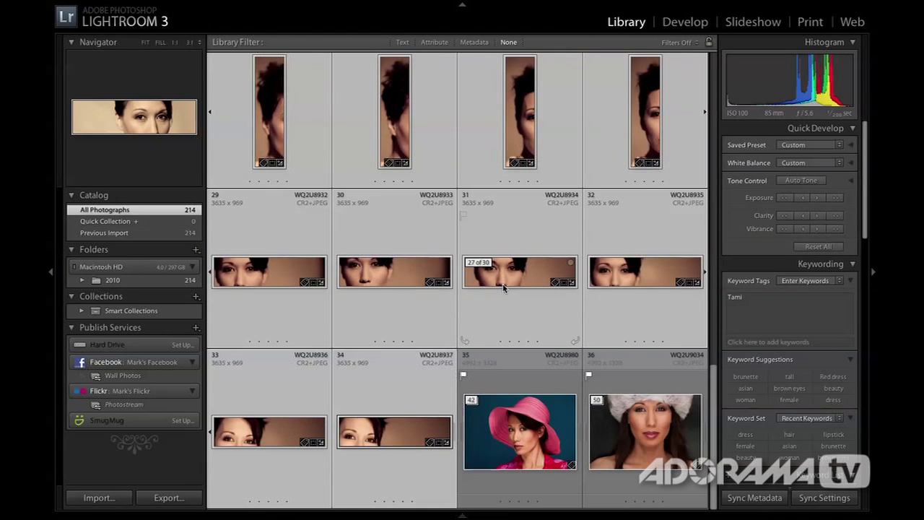
{"action": "scroll", "coordinate": [503, 287], "scroll_direction": "up", "scroll_amount": 5}
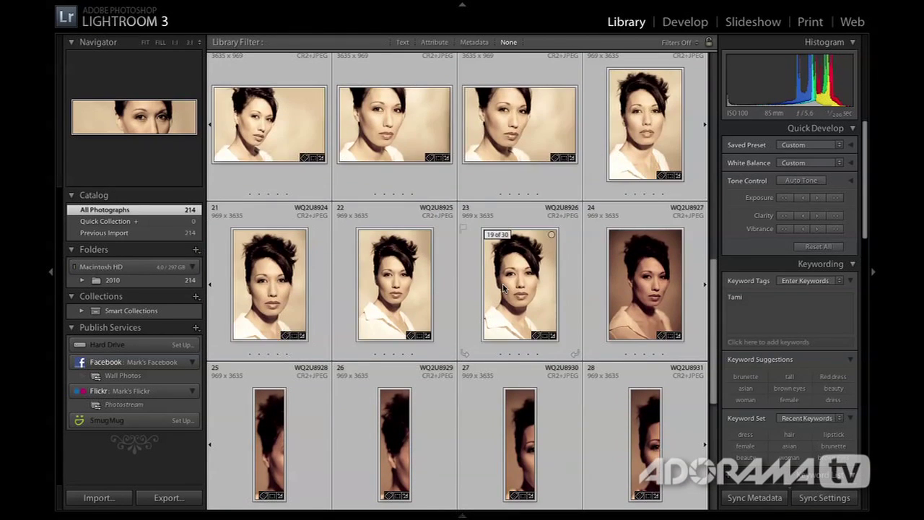
{"action": "scroll", "coordinate": [504, 288], "scroll_direction": "up", "scroll_amount": 3}
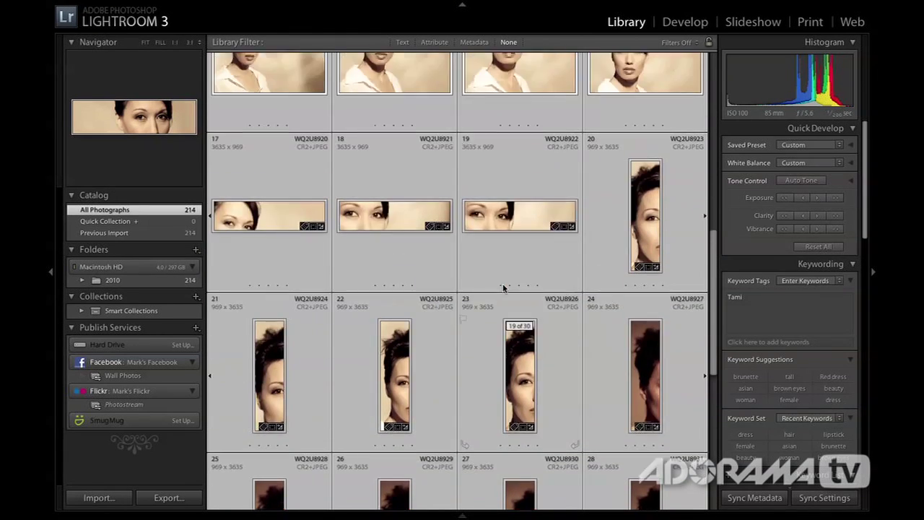
{"action": "scroll", "coordinate": [504, 287], "scroll_direction": "up", "scroll_amount": 5}
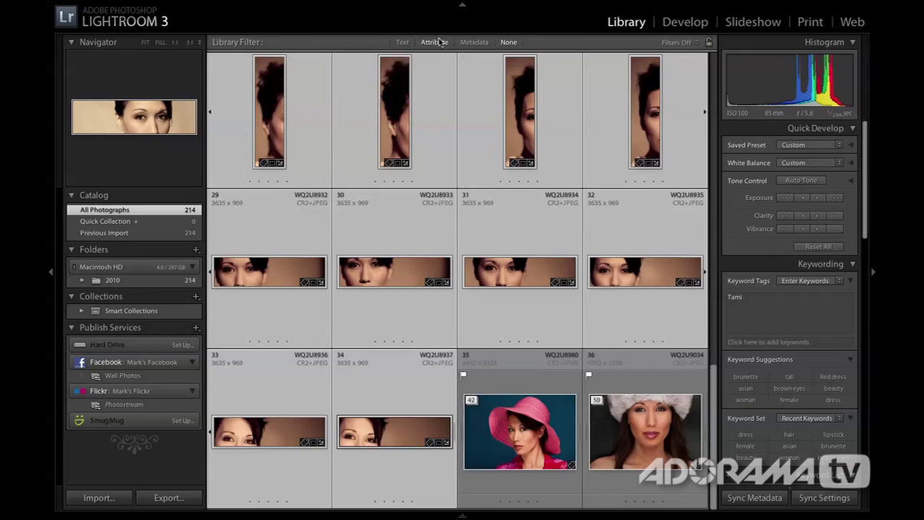
Filter the grid by the Pick flag attribute and select the first flagged portrait
{"action": "left_click", "coordinate": [438, 42]}
{"action": "left_click", "coordinate": [406, 58]}
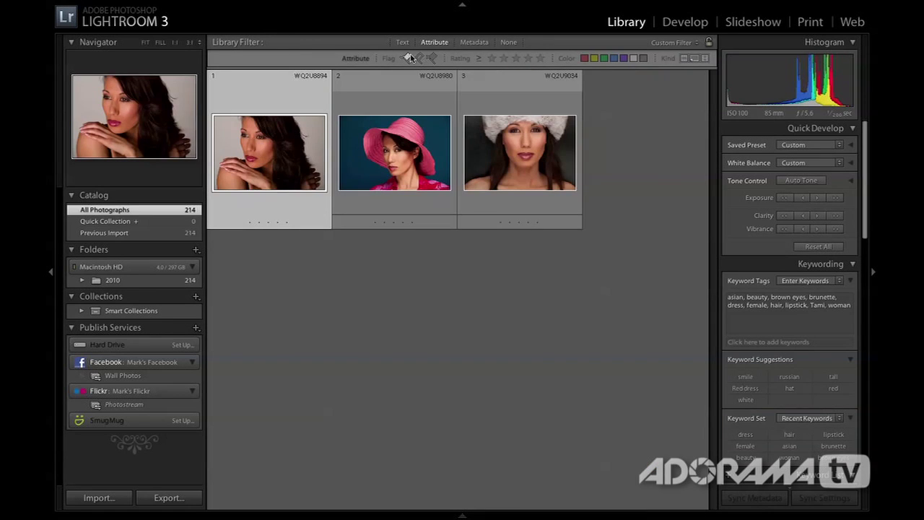
{"action": "left_click", "coordinate": [509, 252]}
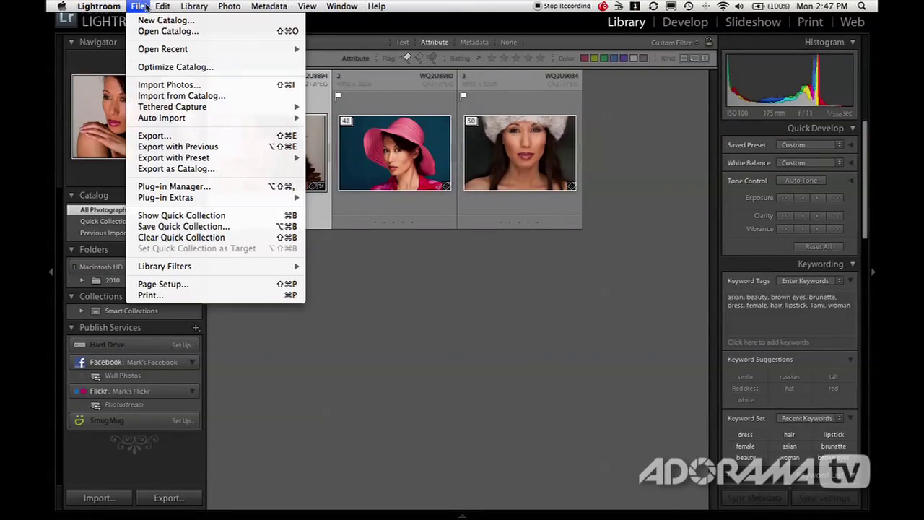
Open export settings for the first portrait and keep JPEG as the file format
{"action": "left_click", "coordinate": [168, 137]}
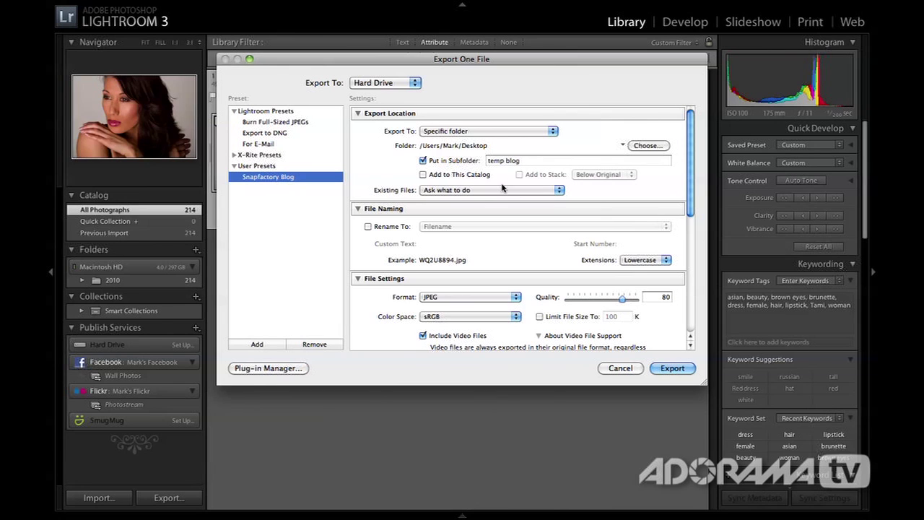
{"action": "scroll", "coordinate": [503, 189], "scroll_direction": "down", "scroll_amount": 4}
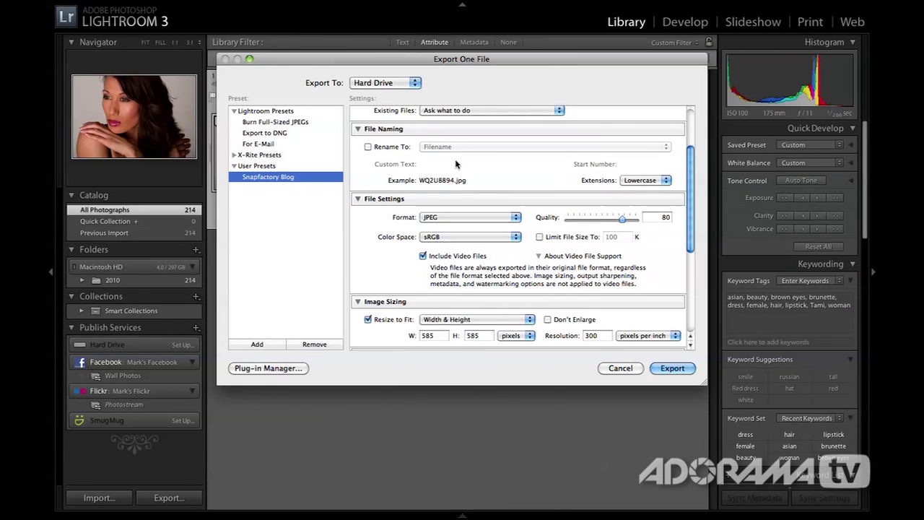
{"action": "scroll", "coordinate": [474, 176], "scroll_direction": "down", "scroll_amount": 3}
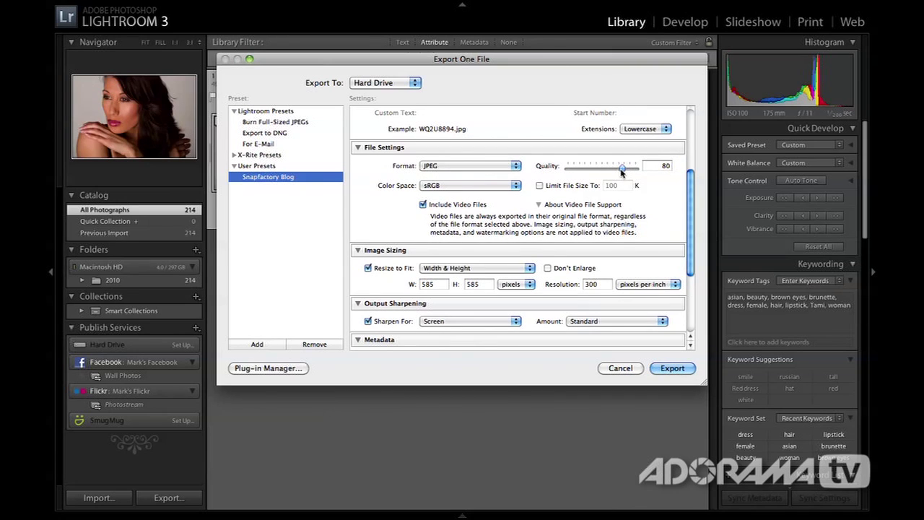
{"action": "left_click", "coordinate": [516, 167]}
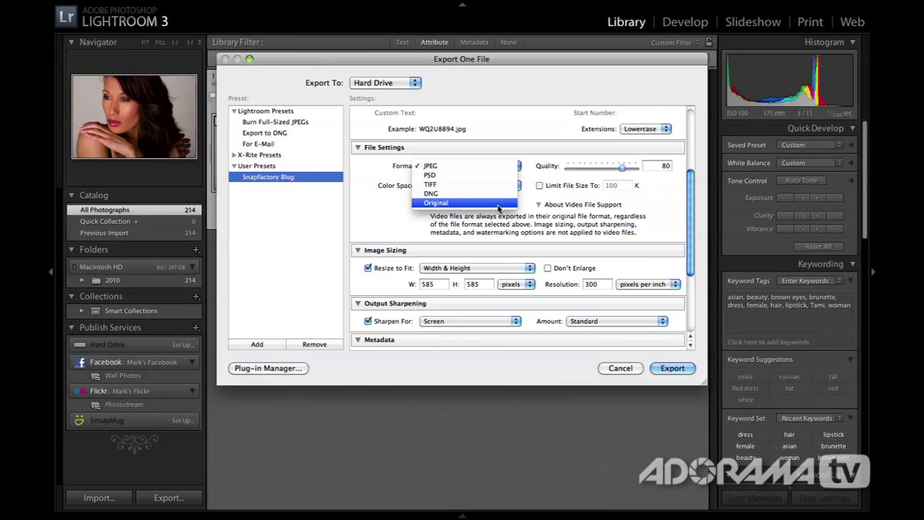
{"action": "left_click", "coordinate": [451, 166]}
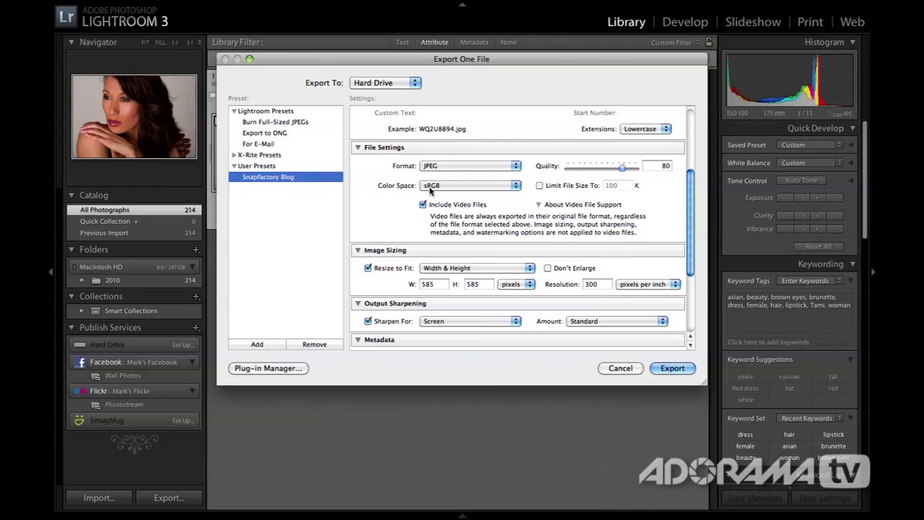
Keep resizing by width and height (585×585) and export the JPEG to temp blog
{"action": "scroll", "coordinate": [462, 202], "scroll_direction": "down", "scroll_amount": 3}
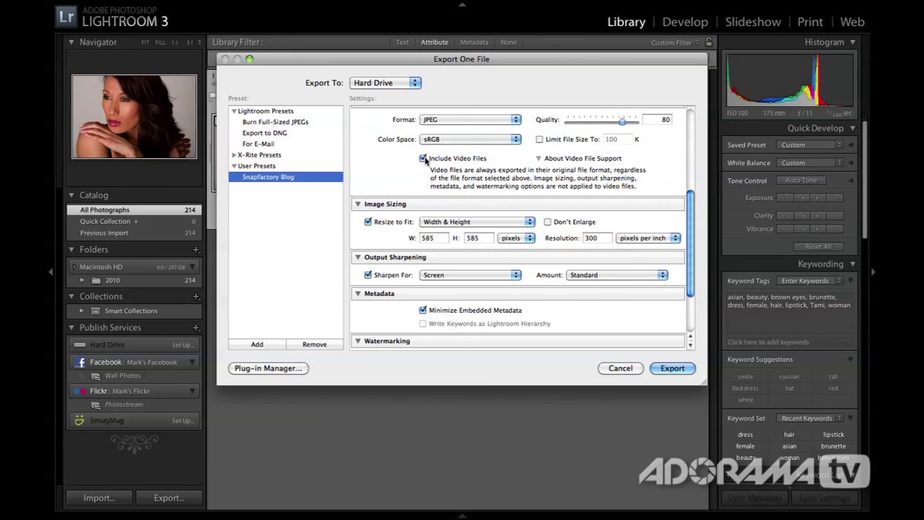
{"action": "scroll", "coordinate": [470, 178], "scroll_direction": "down", "scroll_amount": 5}
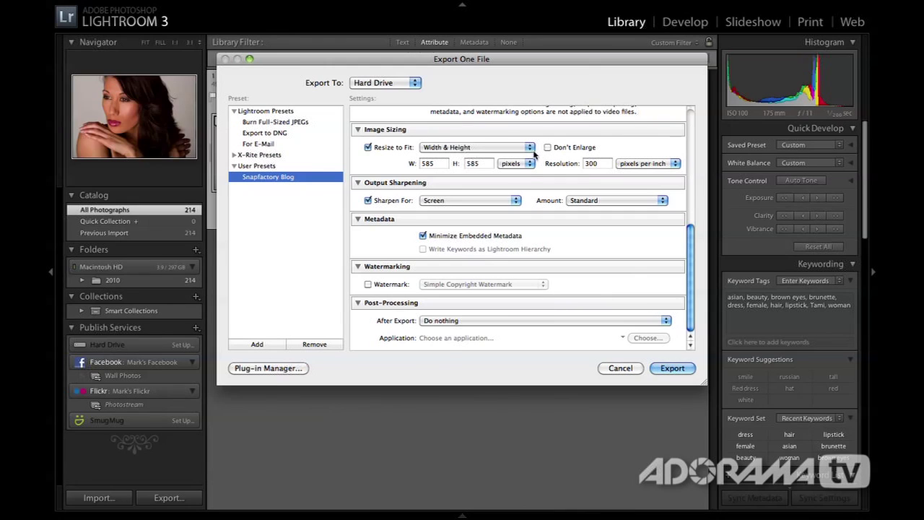
{"action": "left_click", "coordinate": [532, 148]}
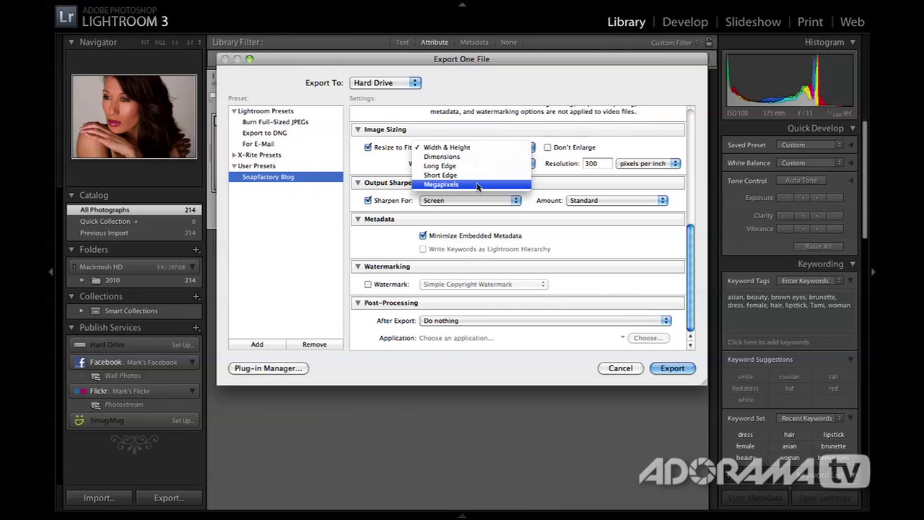
{"action": "left_click", "coordinate": [390, 162]}
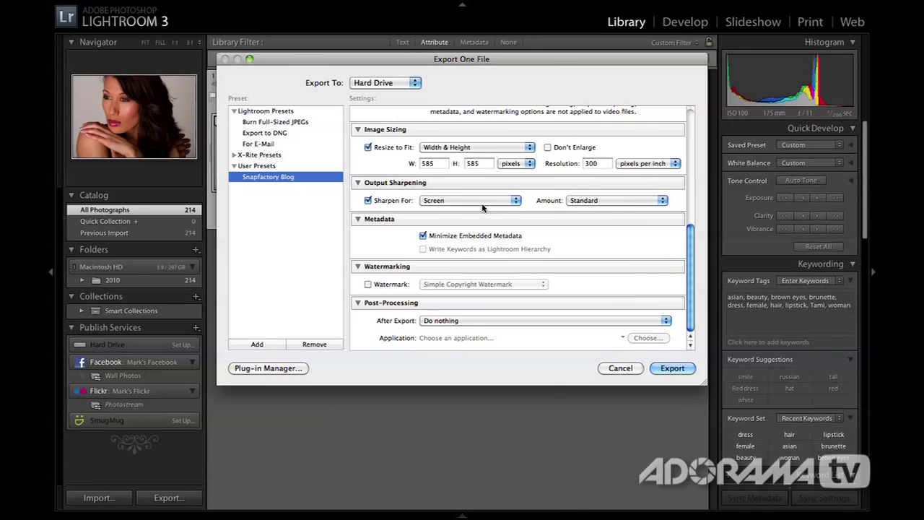
{"action": "scroll", "coordinate": [456, 237], "scroll_direction": "up", "scroll_amount": 5}
{"action": "scroll", "coordinate": [455, 237], "scroll_direction": "up", "scroll_amount": 2}
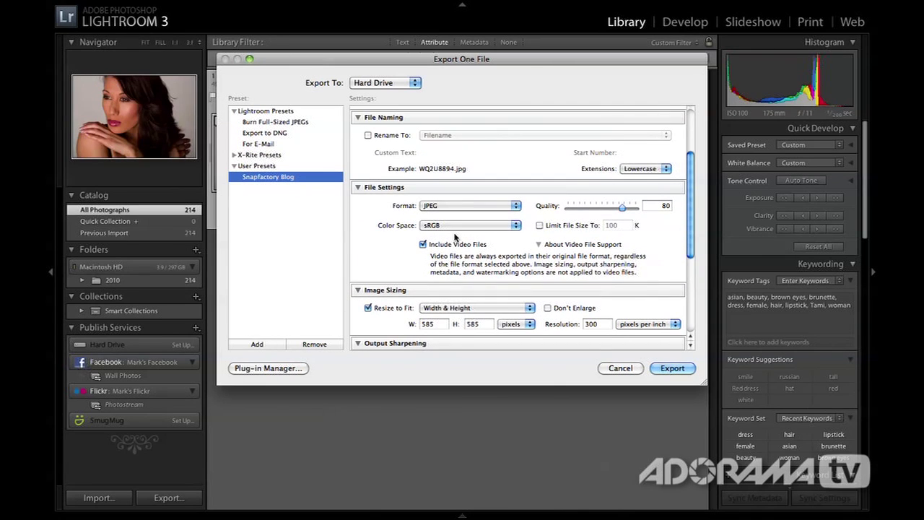
{"action": "scroll", "coordinate": [455, 236], "scroll_direction": "up", "scroll_amount": 6}
{"action": "left_click", "coordinate": [672, 368]}
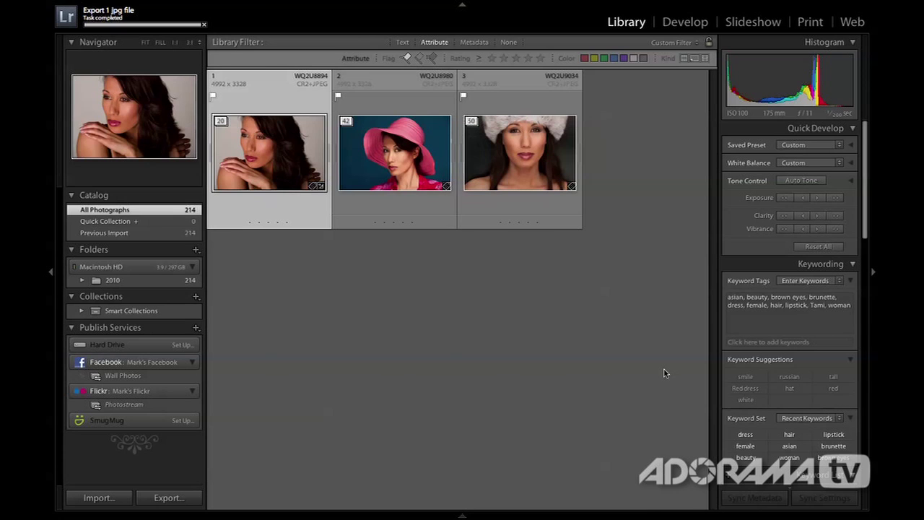
Quick Look WQ2U8894.jpg in the Desktop temp blog folder in Finder, then return to Lightroom
{"action": "key", "text": "f"}
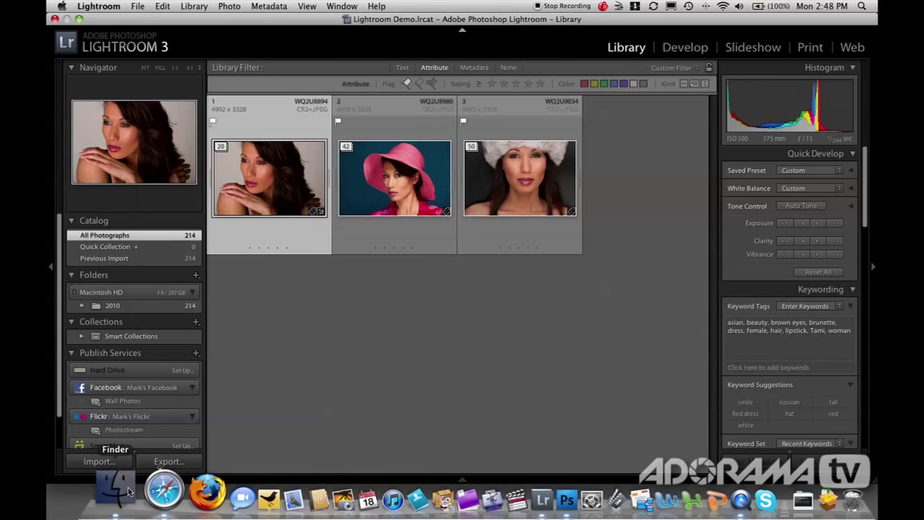
{"action": "left_click", "coordinate": [83, 505]}
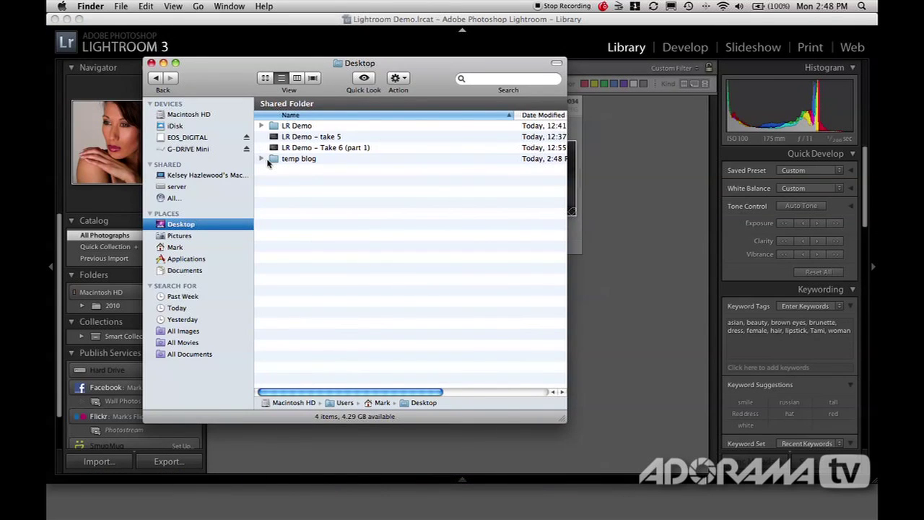
{"action": "left_click", "coordinate": [262, 159]}
{"action": "left_click", "coordinate": [291, 170]}
{"action": "key", "text": "space"}
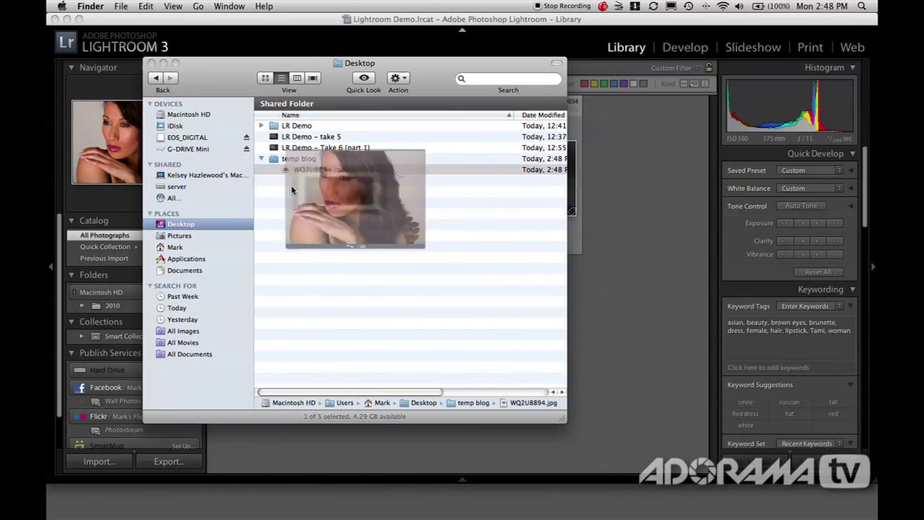
{"action": "key", "text": "space"}
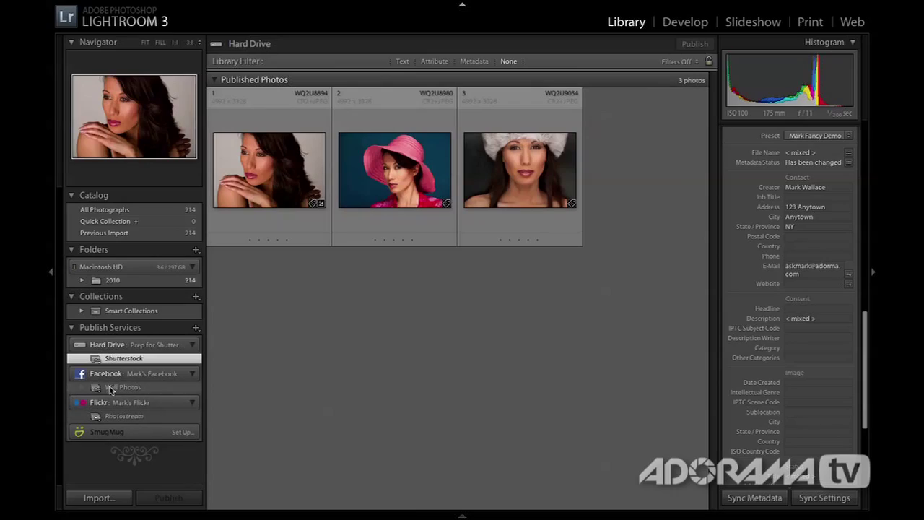
Show all photographs filtered to flagged ones and select all three flagged portraits
{"action": "left_click", "coordinate": [131, 210]}
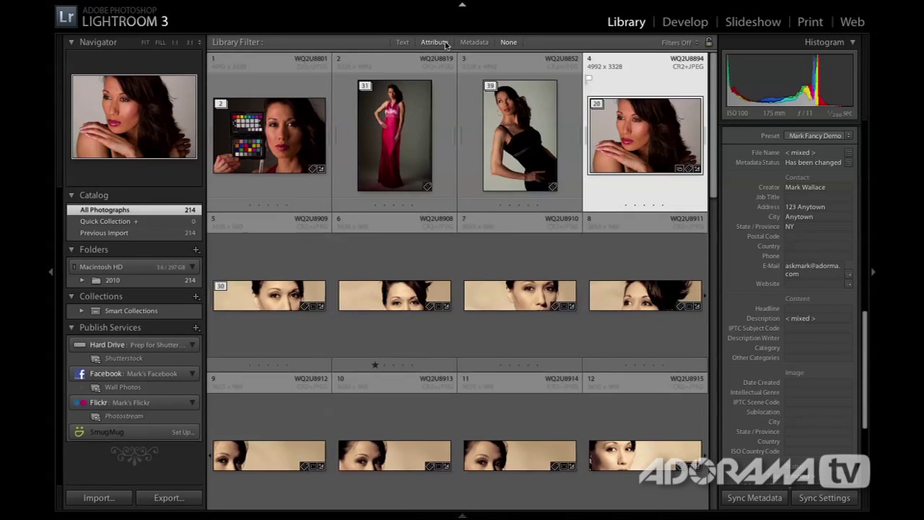
{"action": "left_click", "coordinate": [442, 43]}
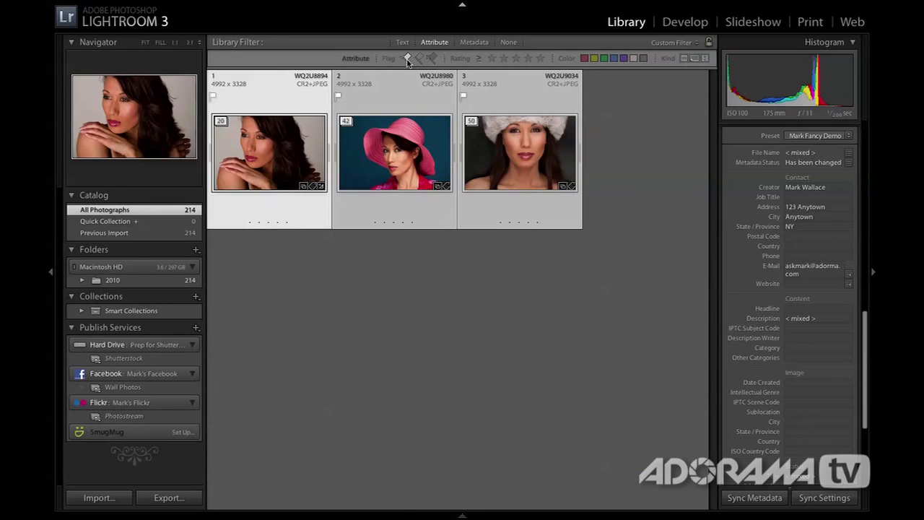
{"action": "left_click", "coordinate": [483, 275]}
{"action": "left_click", "coordinate": [522, 163]}
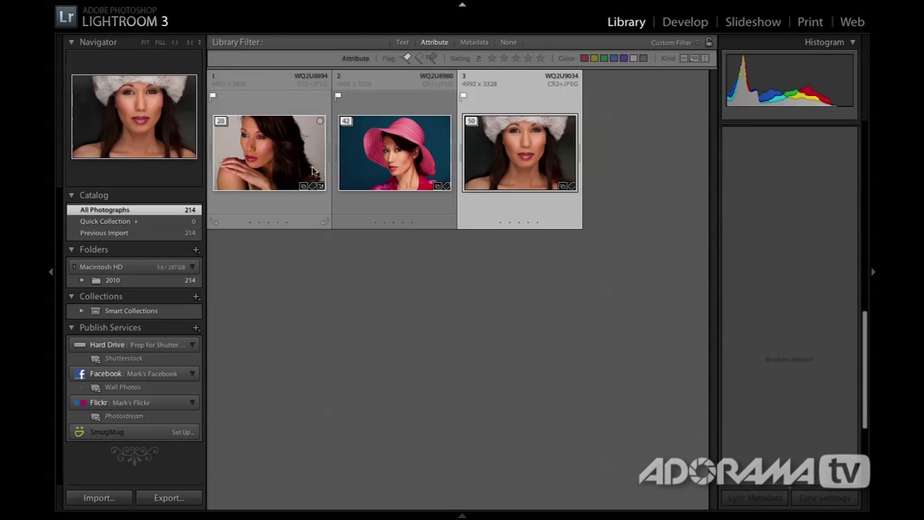
{"action": "key", "text": "ctrl+a"}
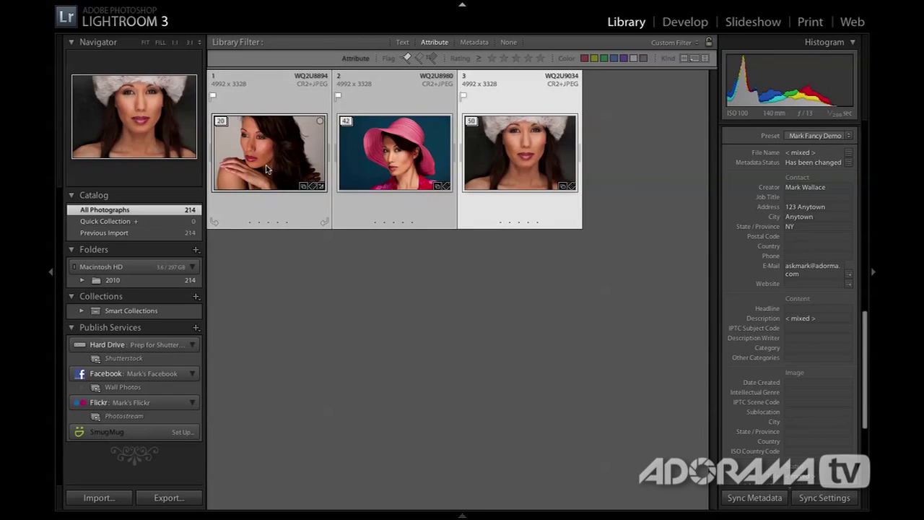
Add the three portraits to Facebook Wall Photos and publish them
{"action": "left_click_drag", "start_coordinate": [265, 169], "coordinate": [130, 387]}
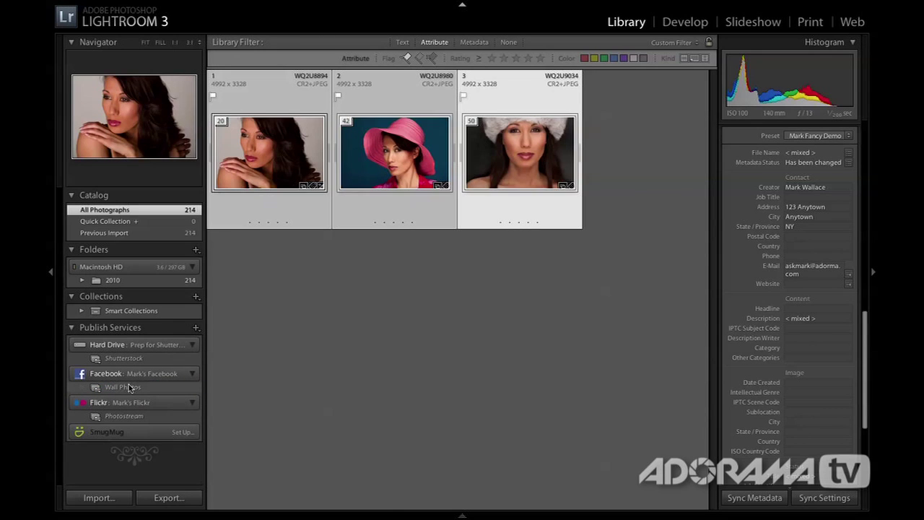
{"action": "left_click", "coordinate": [128, 388]}
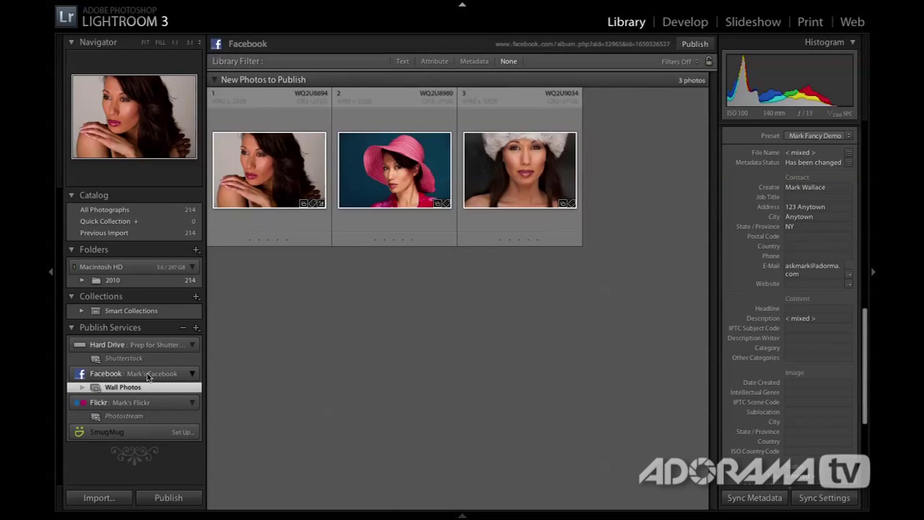
{"action": "left_click", "coordinate": [693, 45]}
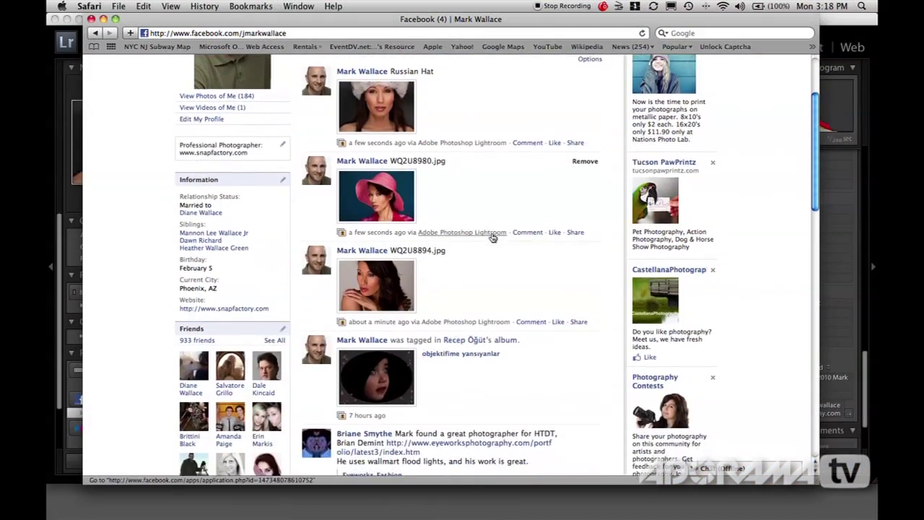
Scroll the Facebook wall to view the uploaded portraits, then switch back to Lightroom
{"action": "scroll", "coordinate": [492, 237], "scroll_direction": "up", "scroll_amount": 5}
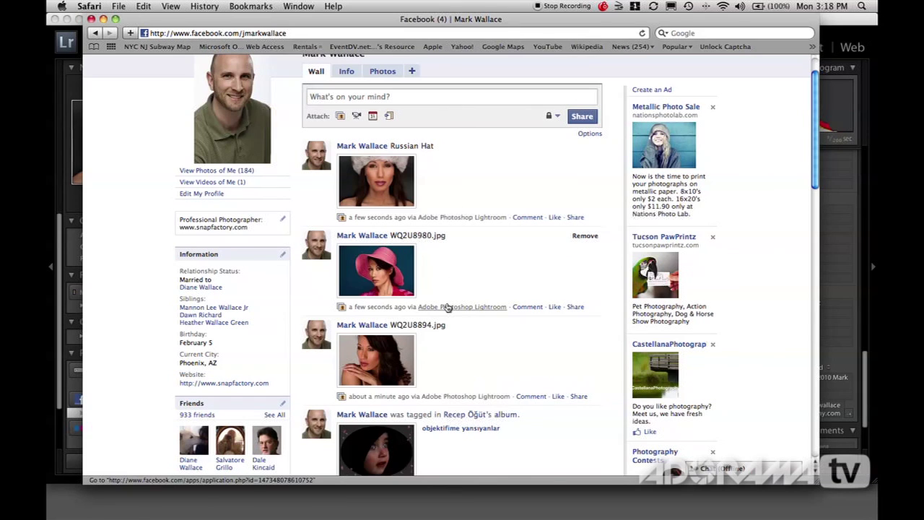
{"action": "key", "text": "super+Tab"}
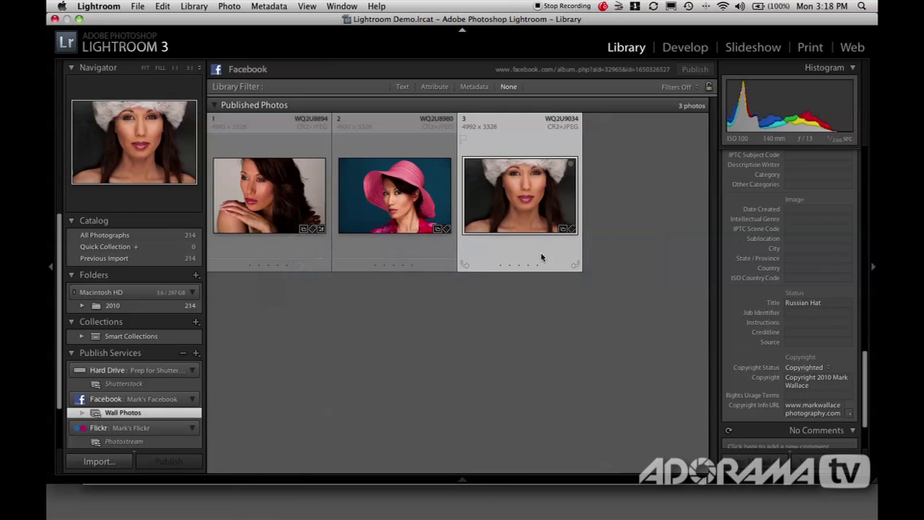
Give the pink-hat portrait the title 'Red Hat' in the Metadata panel
{"action": "left_click", "coordinate": [807, 303]}
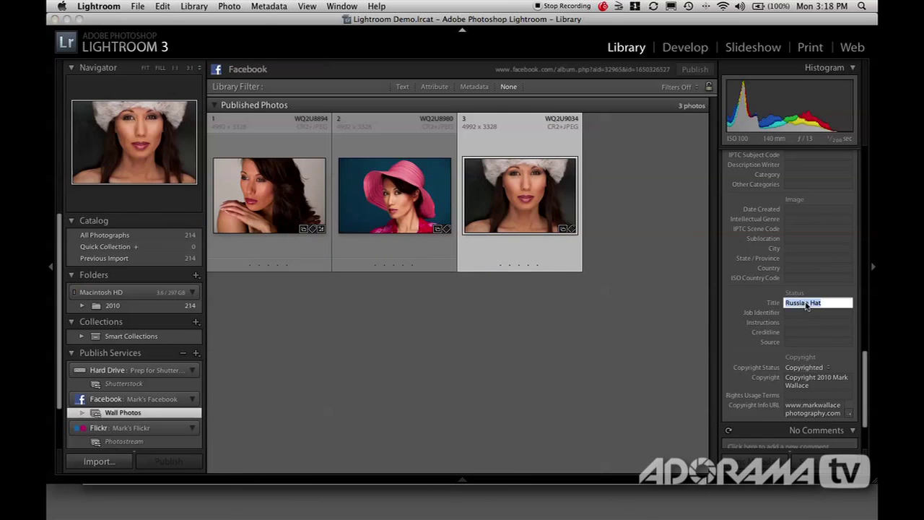
{"action": "left_click", "coordinate": [364, 188]}
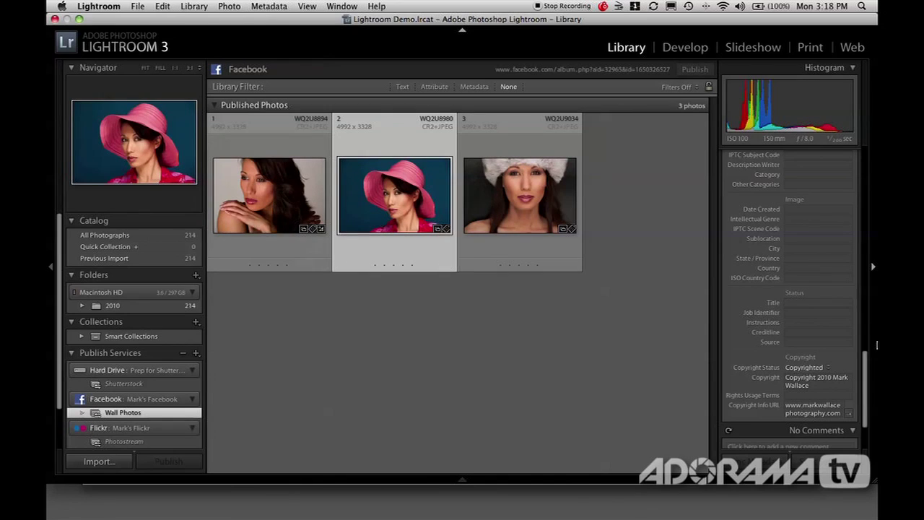
{"action": "left_click", "coordinate": [814, 306]}
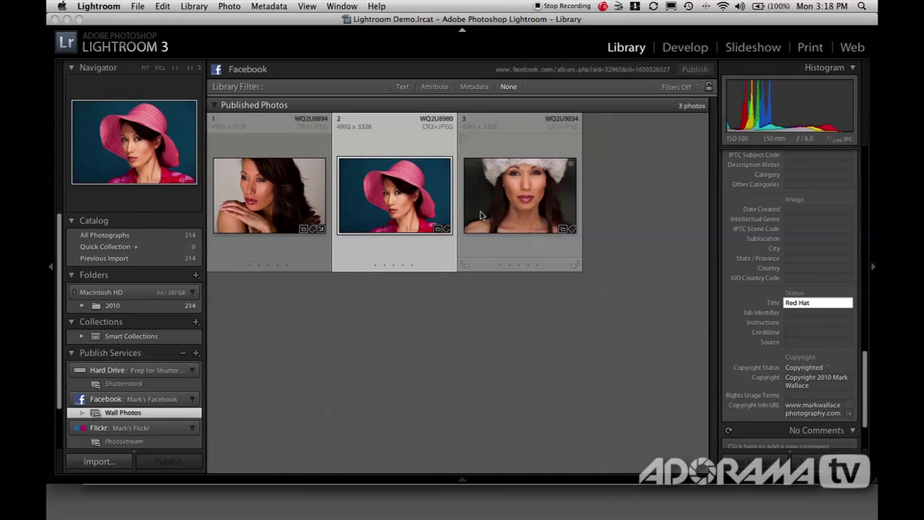
{"action": "key", "text": "Return"}
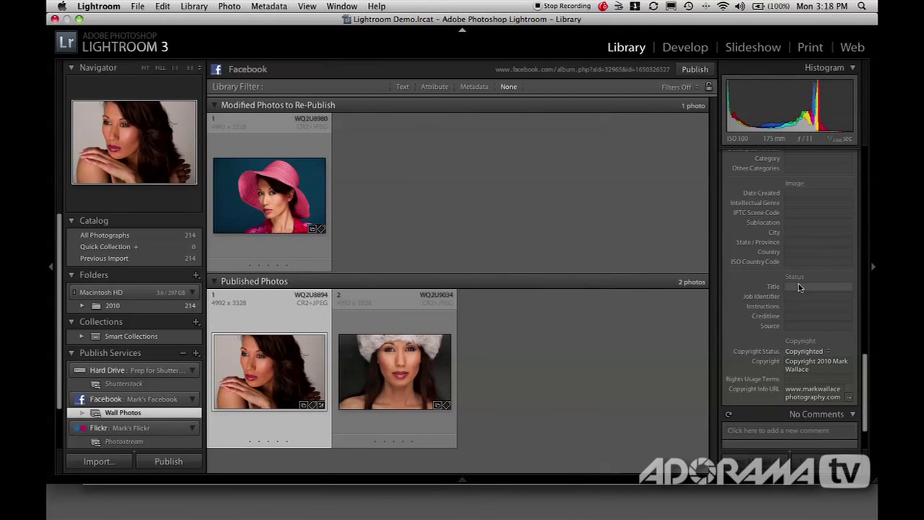
Title the first portrait 'Nice Hair' and republish both photos to Facebook
{"action": "left_click", "coordinate": [800, 287]}
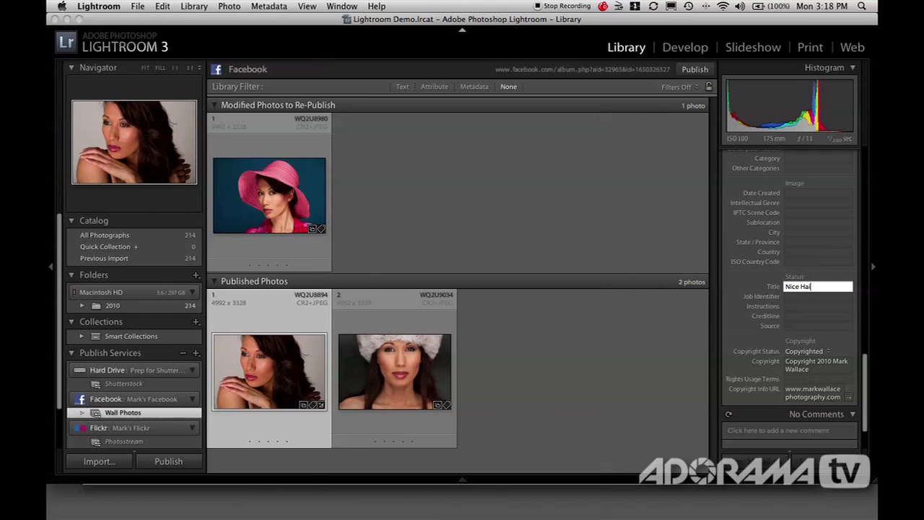
{"action": "key", "text": "Tab"}
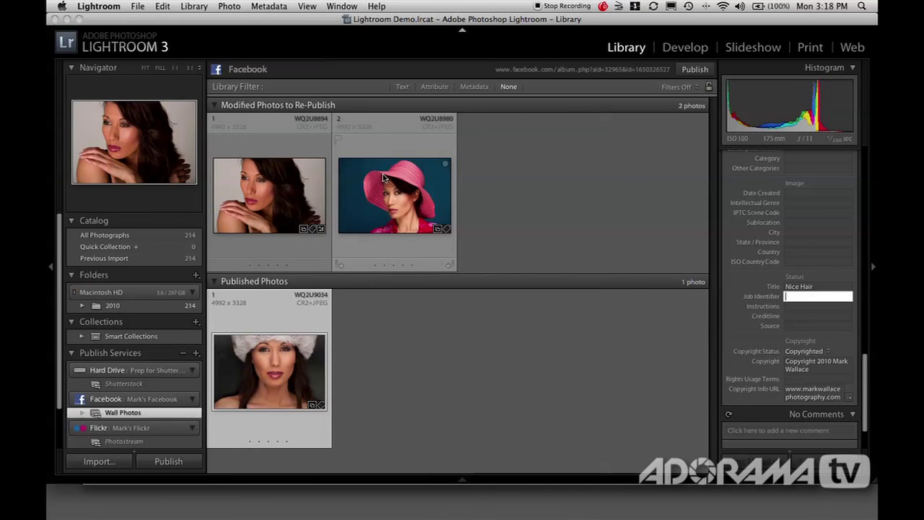
{"action": "left_click", "coordinate": [697, 70]}
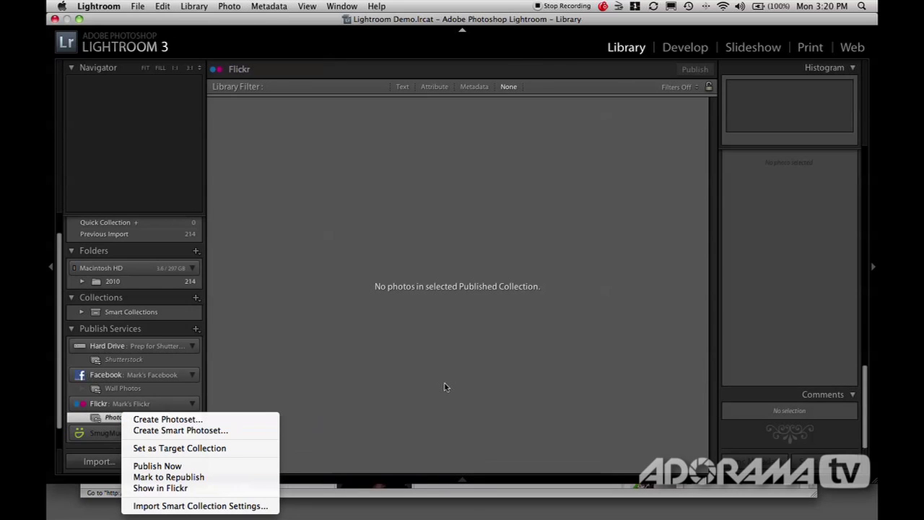
Dismiss the Photostream menu and show All Photographs, filtered to the three flagged portraits
{"action": "left_click", "coordinate": [388, 394]}
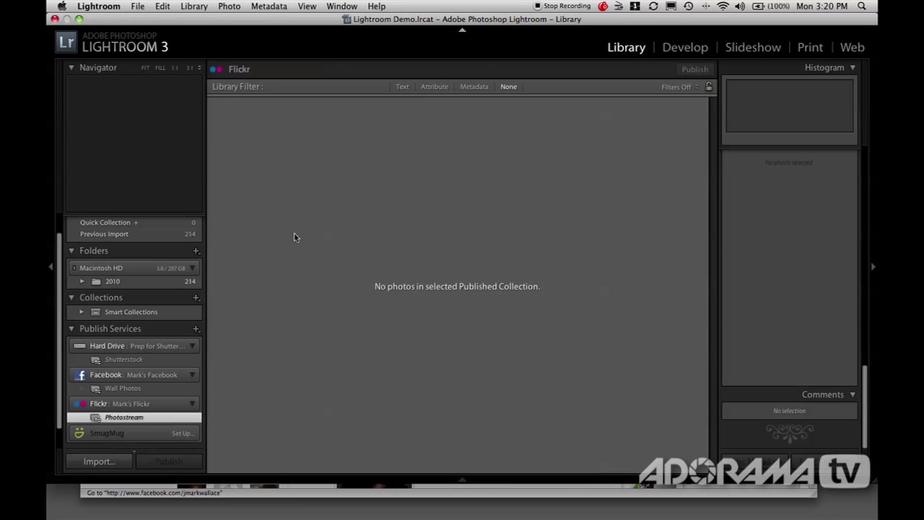
{"action": "scroll", "coordinate": [151, 251], "scroll_direction": "up", "scroll_amount": 2}
{"action": "left_click", "coordinate": [134, 238]}
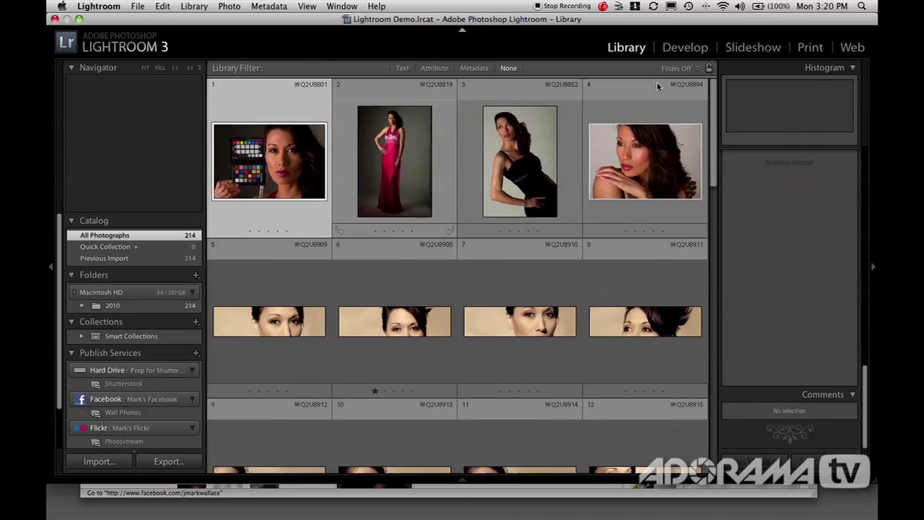
{"action": "left_click", "coordinate": [434, 67]}
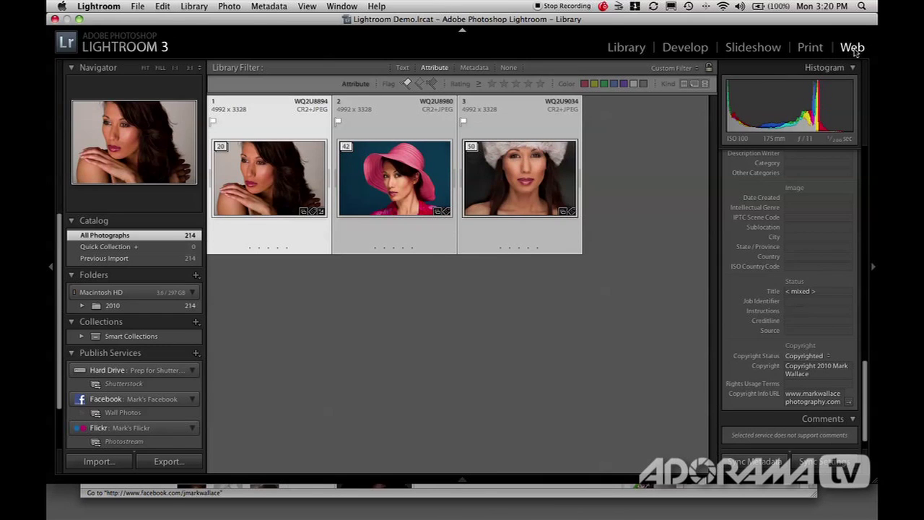
Switch to the Web module and apply the Earl Grey Flash gallery template
{"action": "left_click", "coordinate": [853, 49]}
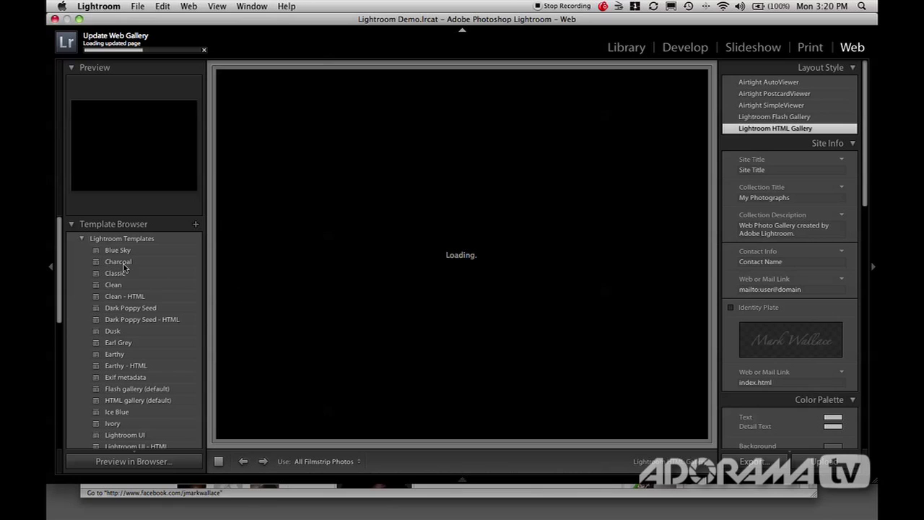
{"action": "left_click", "coordinate": [119, 344]}
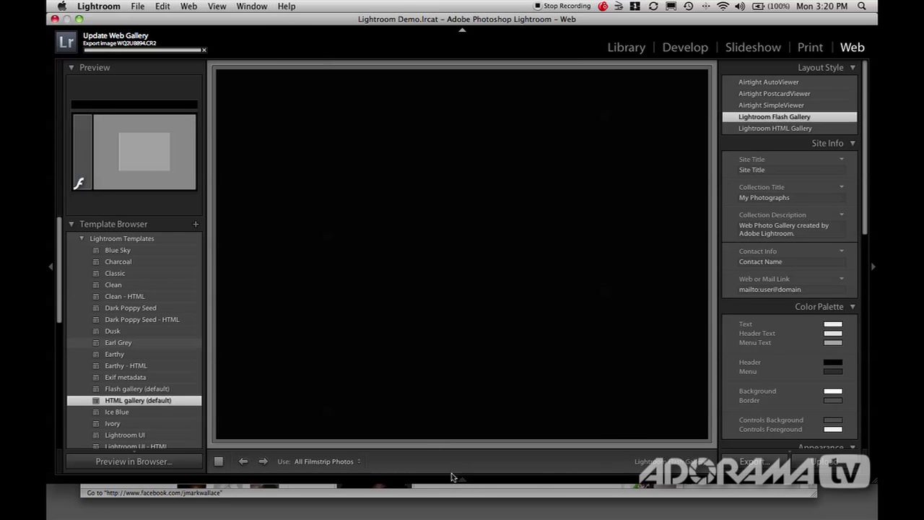
{"action": "mouse_move", "coordinate": [453, 478]}
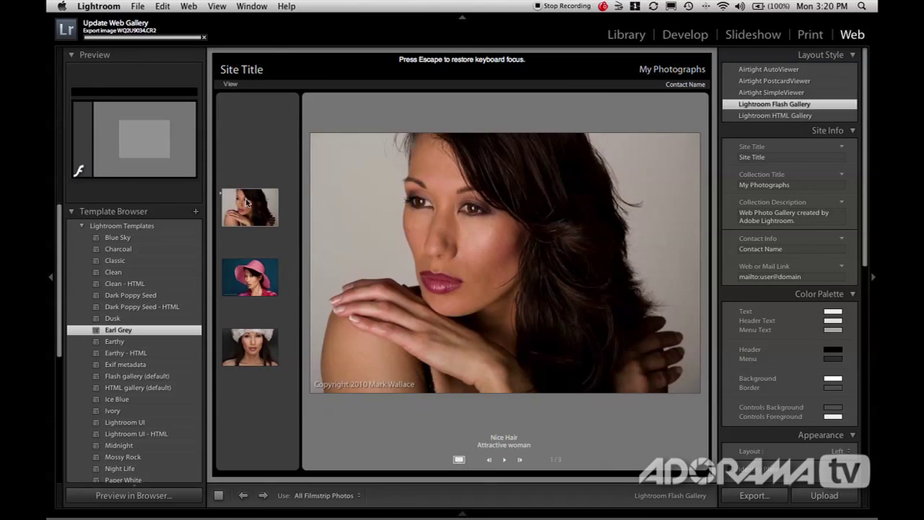
Preview the Red Hat and fur-hat portraits in the Flash gallery
{"action": "left_click", "coordinate": [250, 277]}
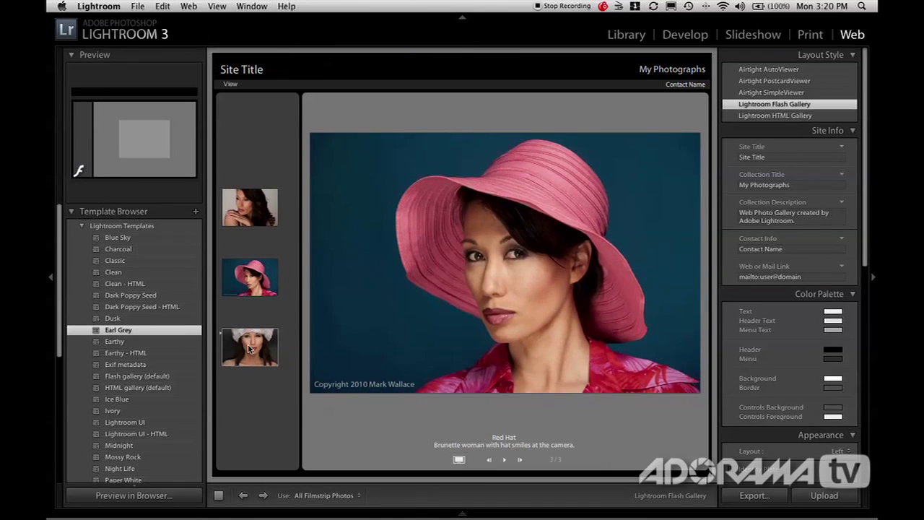
{"action": "left_click", "coordinate": [250, 349]}
{"action": "left_click", "coordinate": [253, 216]}
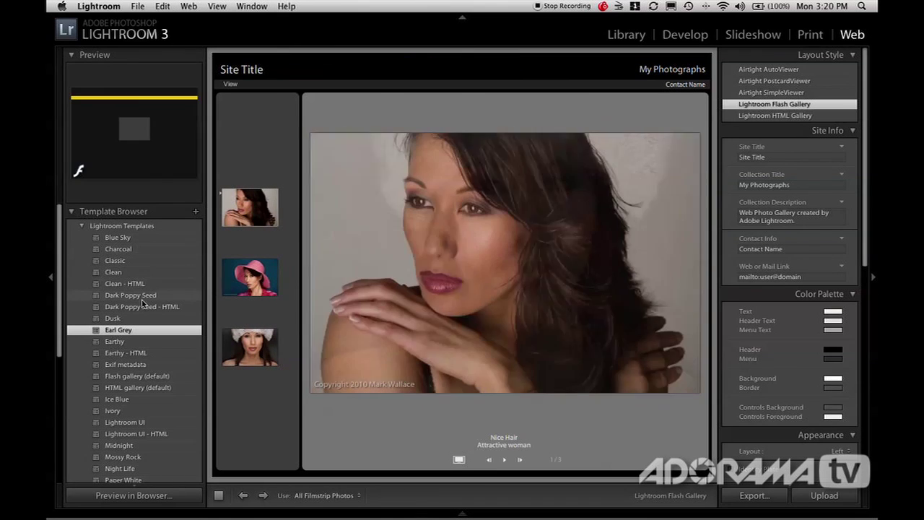
{"action": "scroll", "coordinate": [142, 325], "scroll_direction": "down", "scroll_amount": 4}
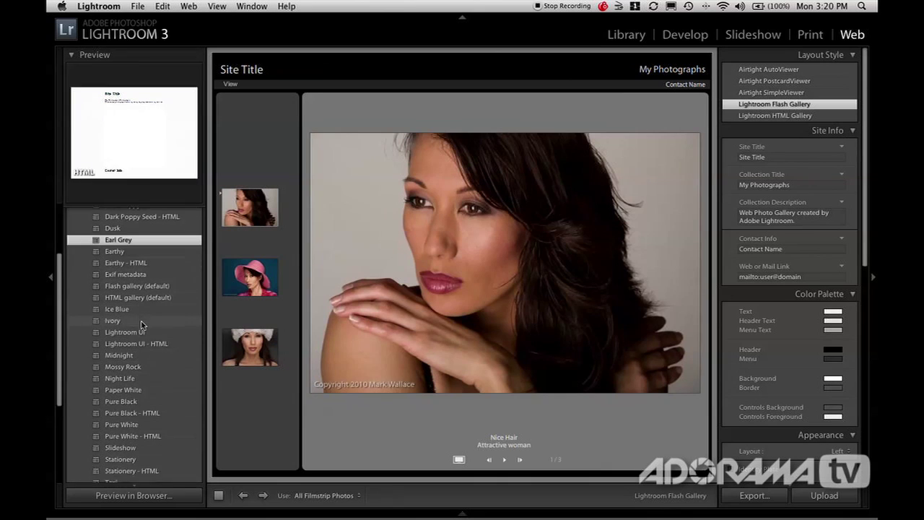
{"action": "scroll", "coordinate": [143, 325], "scroll_direction": "up", "scroll_amount": 4}
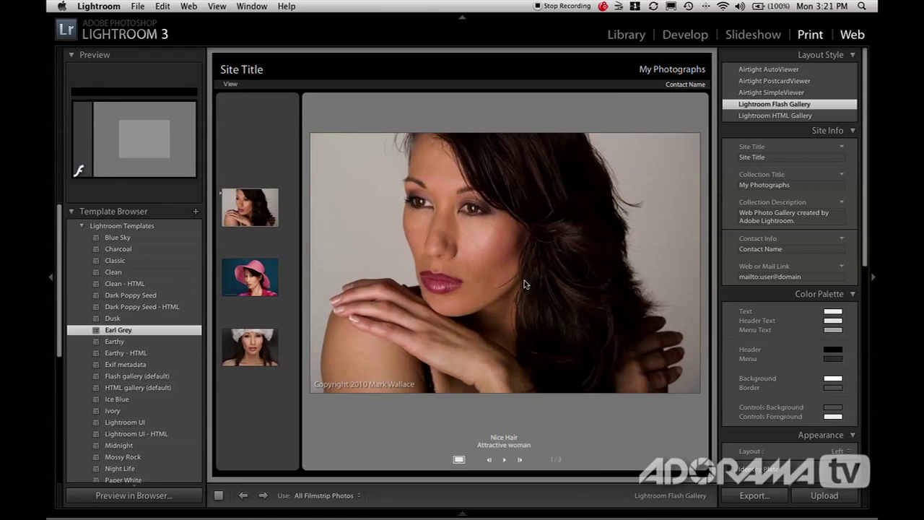
Switch to the Print module with Cmd+Alt+4
{"action": "key", "text": "super+alt+4"}
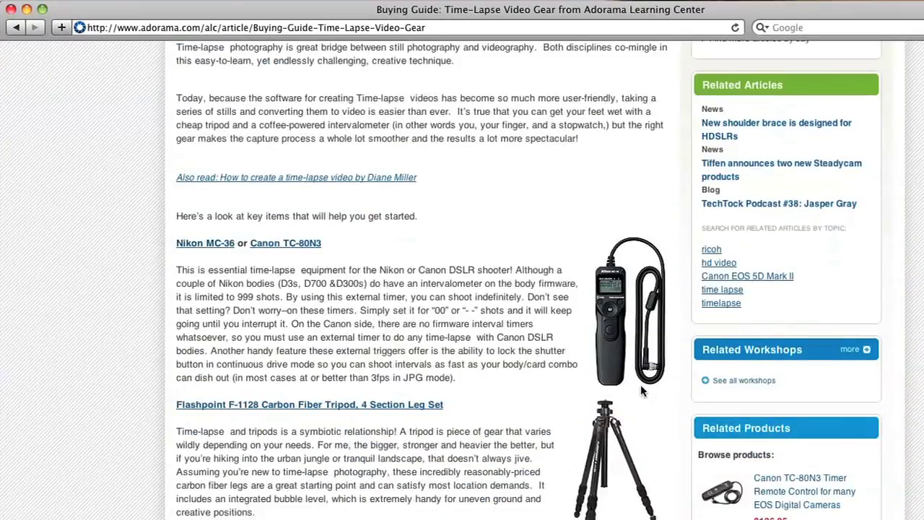
Scroll down through the Time-Lapse Video Gear article covering timers, tripods and a Gorillapod
{"action": "scroll", "coordinate": [462, 289], "scroll_direction": "down", "scroll_amount": 8}
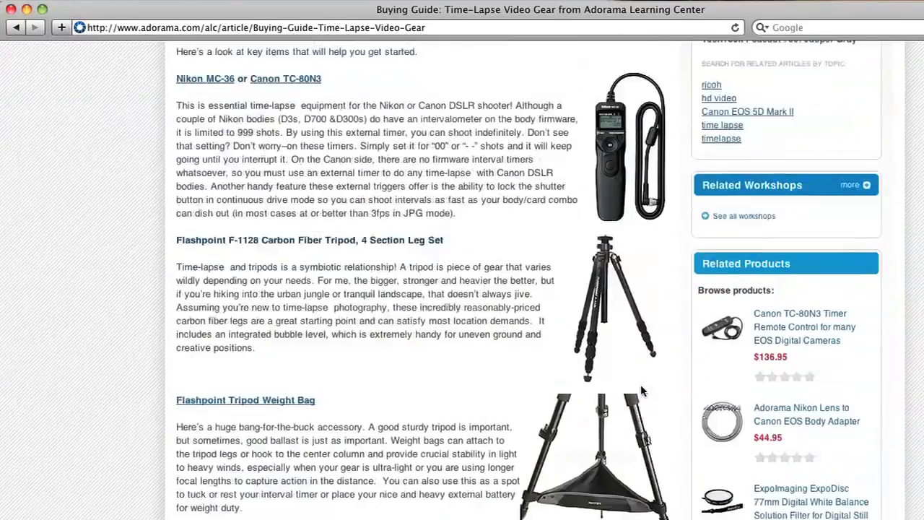
{"action": "scroll", "coordinate": [643, 388], "scroll_direction": "down", "scroll_amount": 4}
{"action": "scroll", "coordinate": [643, 390], "scroll_direction": "down", "scroll_amount": 2}
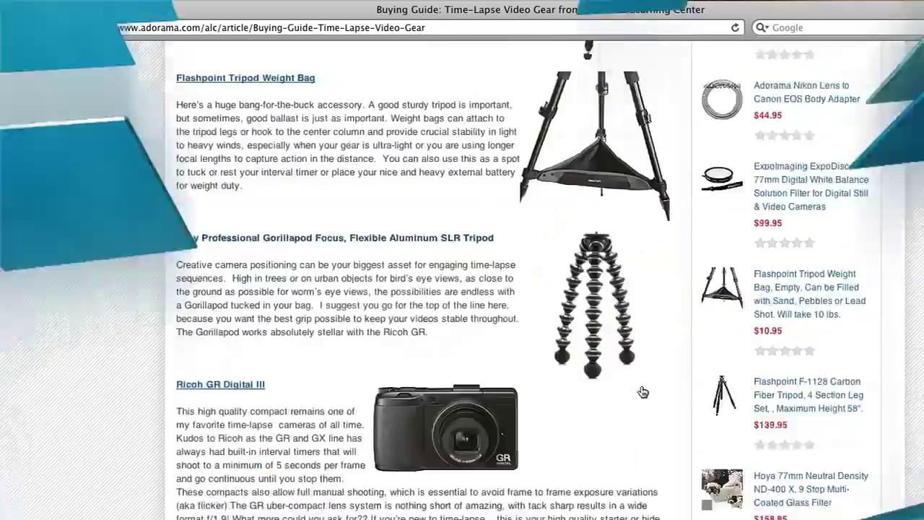